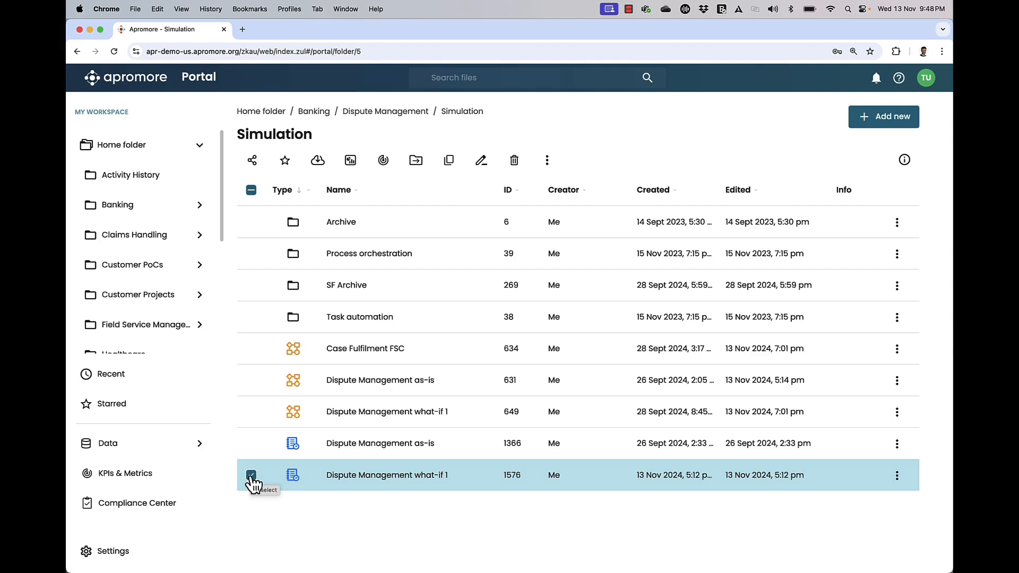
Step: Open the Dispute Management what-if 1 event log and examine average activity durations on its process map around Issue Provisional Credit
double_click(330, 476)
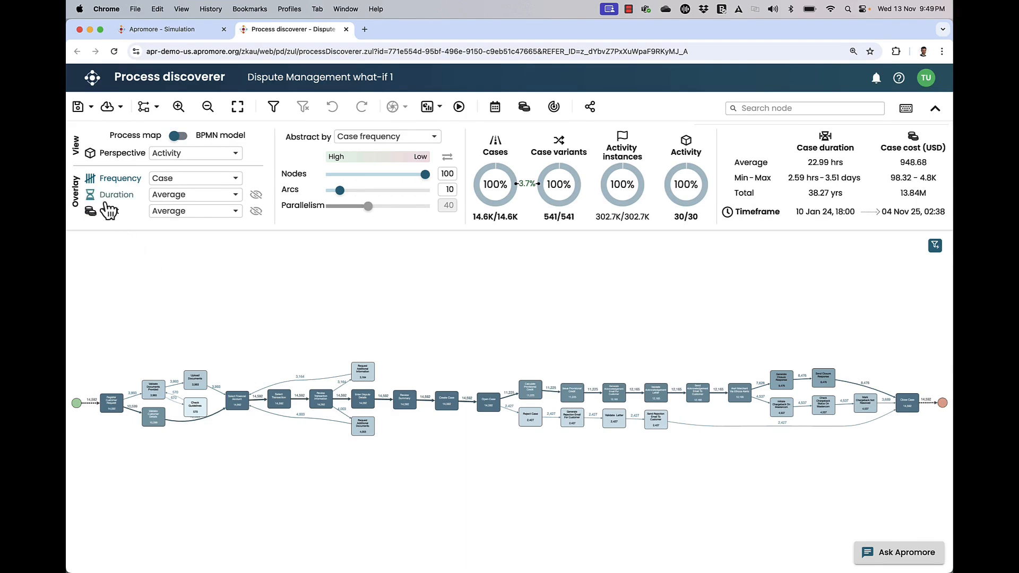
scroll(616, 416, up, 5)
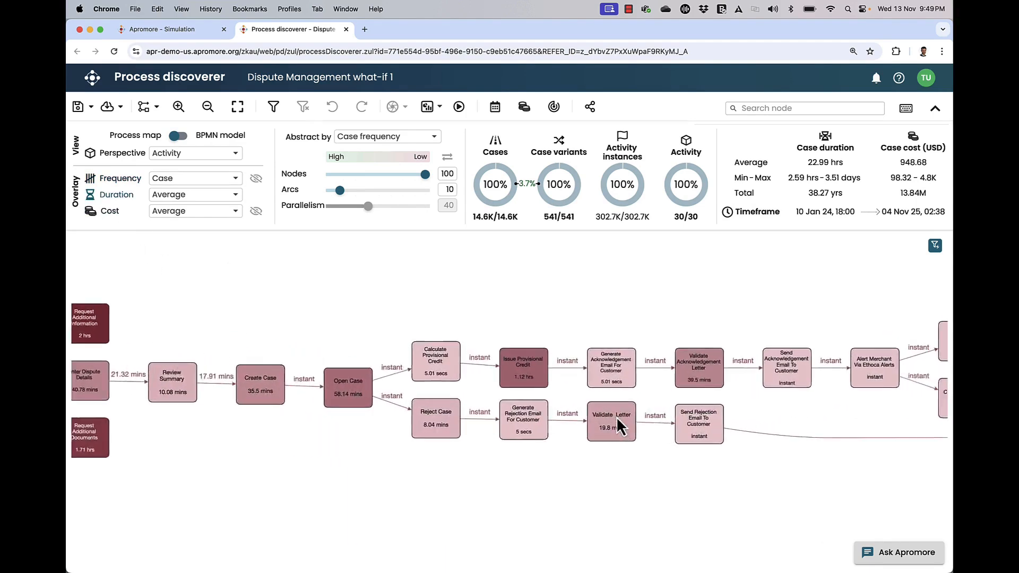
scroll(616, 416, up, 1)
drag(703, 498, 570, 502)
scroll(351, 373, up, 1)
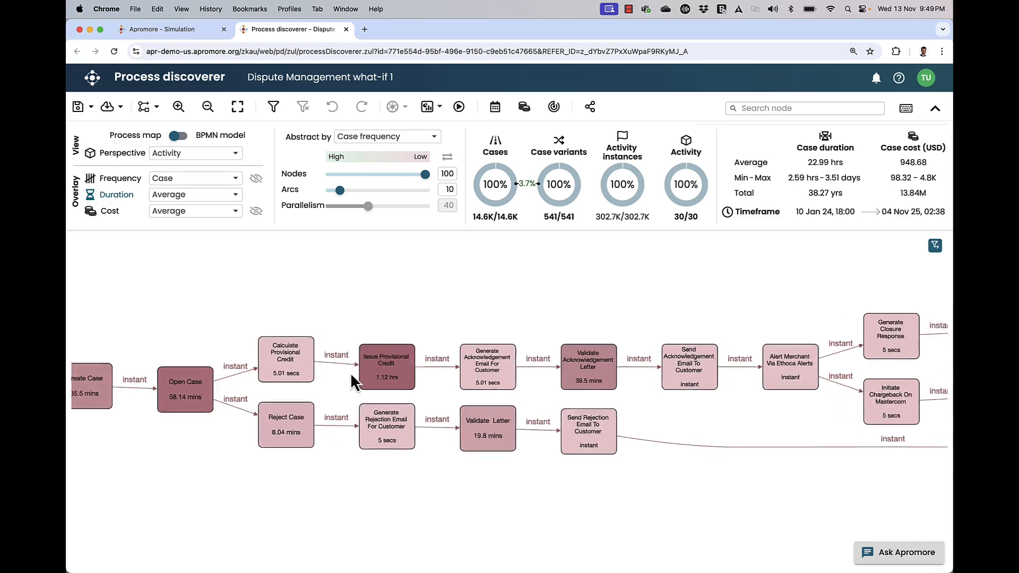
scroll(351, 372, up, 2)
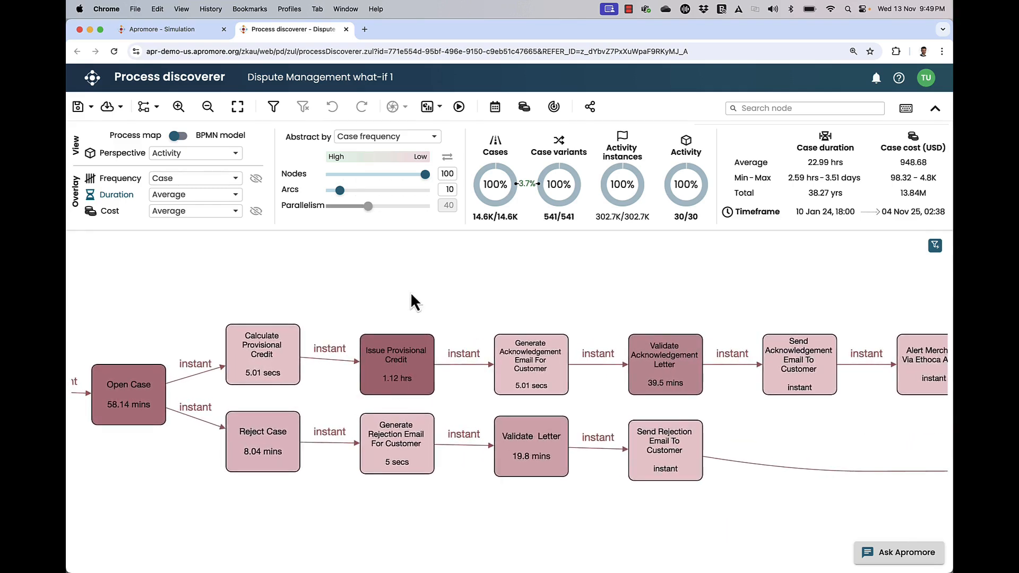
drag(412, 295, 391, 276)
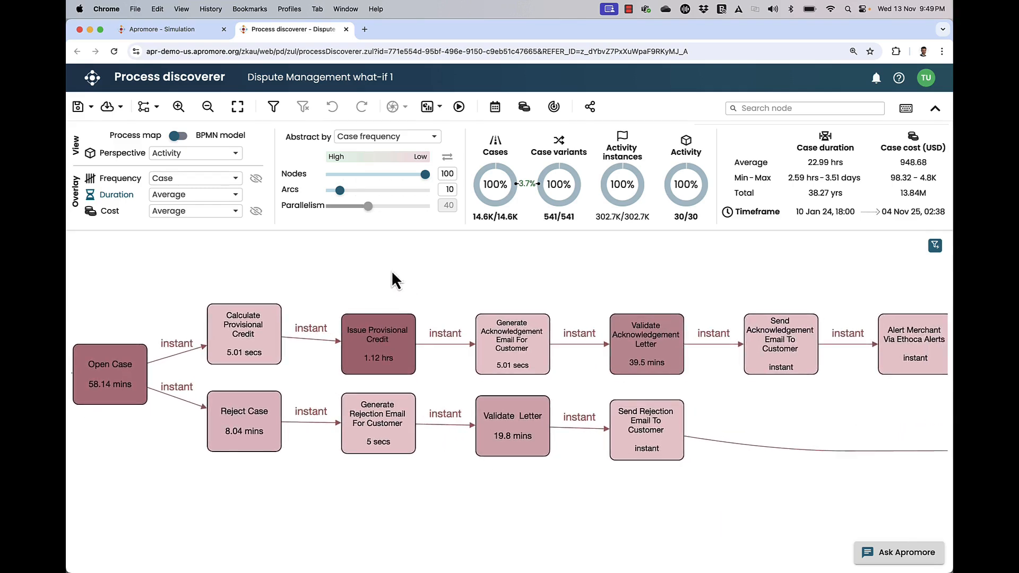
Step: Filter the process map to the Issue Provisional Credit activity and view it from the Role perspective
click(376, 348)
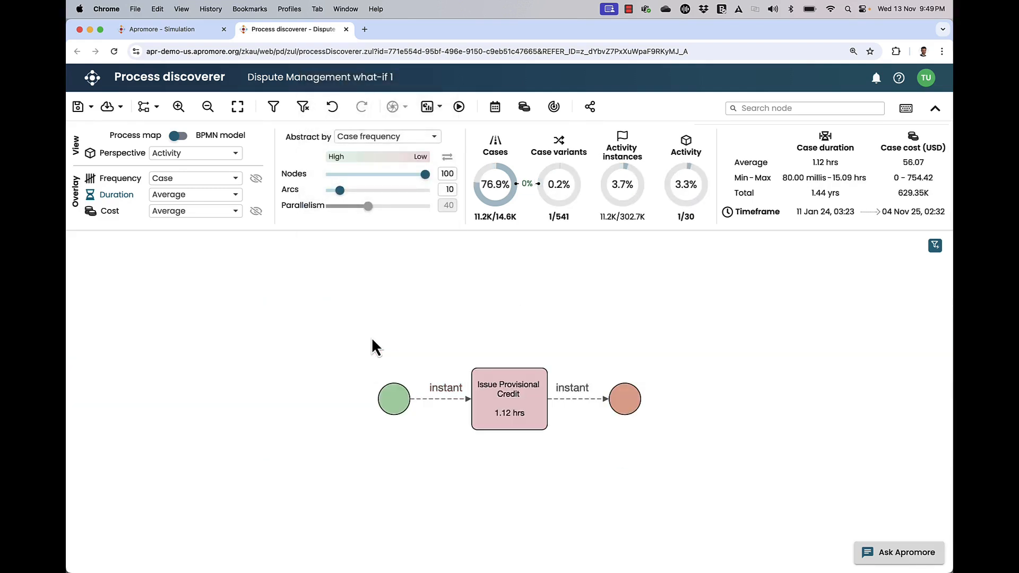
click(189, 154)
click(183, 195)
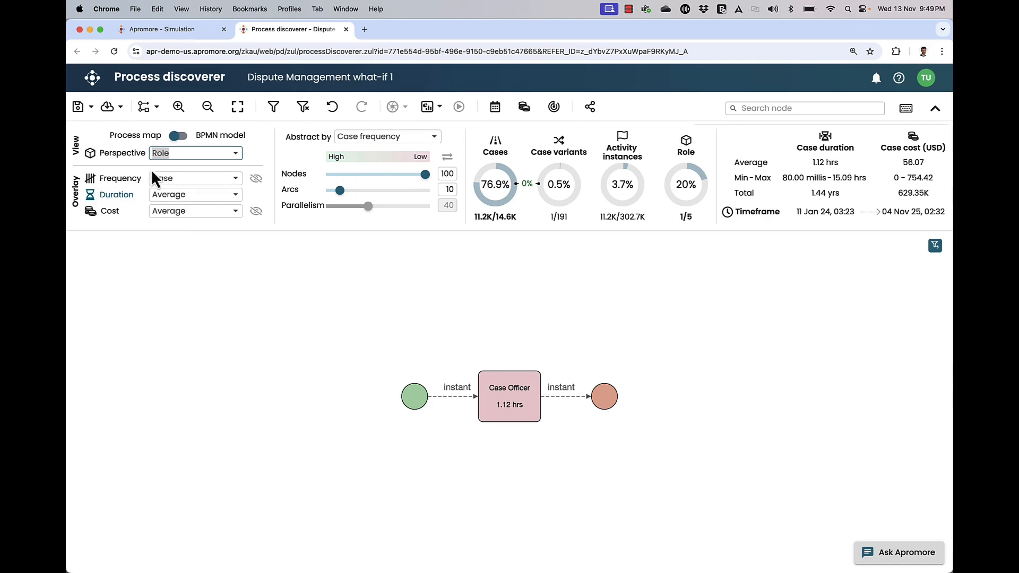
click(134, 157)
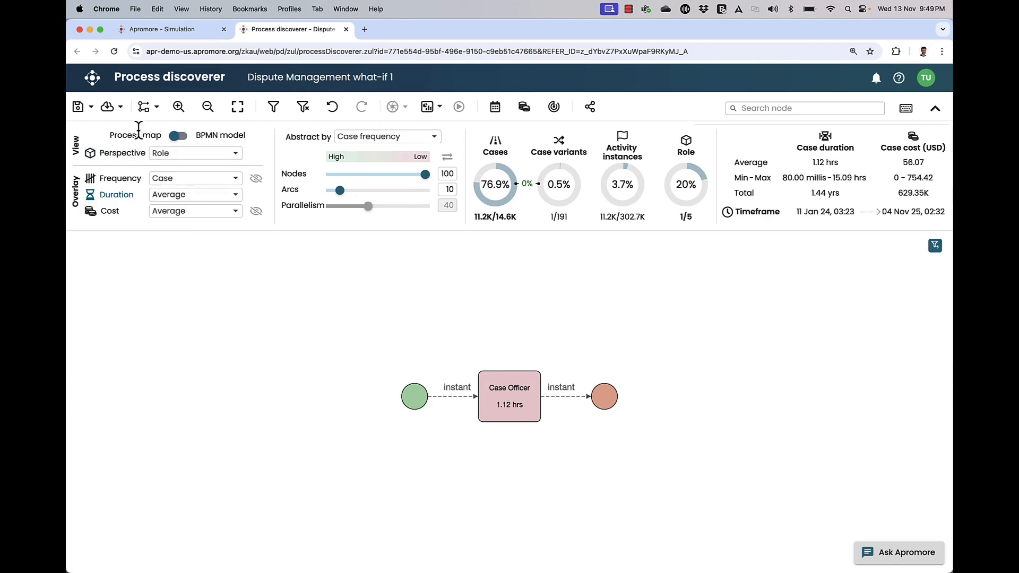
Step: Return to the Simulation folder and open the Dispute Management what-if 1 process model in the BPMN editor
click(173, 34)
click(343, 425)
double_click(343, 430)
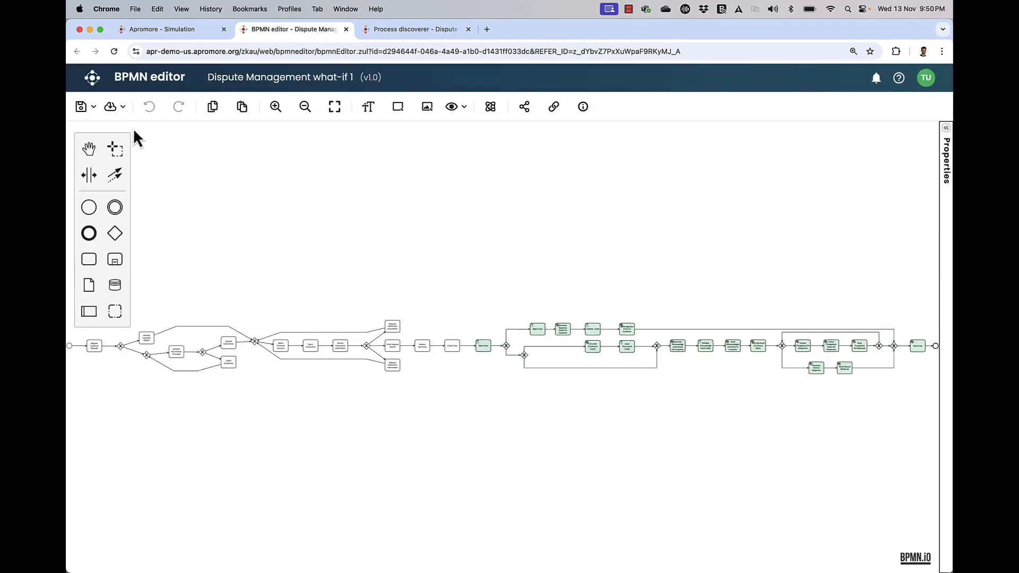
Step: Save the model as "Dispute Management what-if 2" with the description "Use of Agentforce to support Case Officer"
click(92, 107)
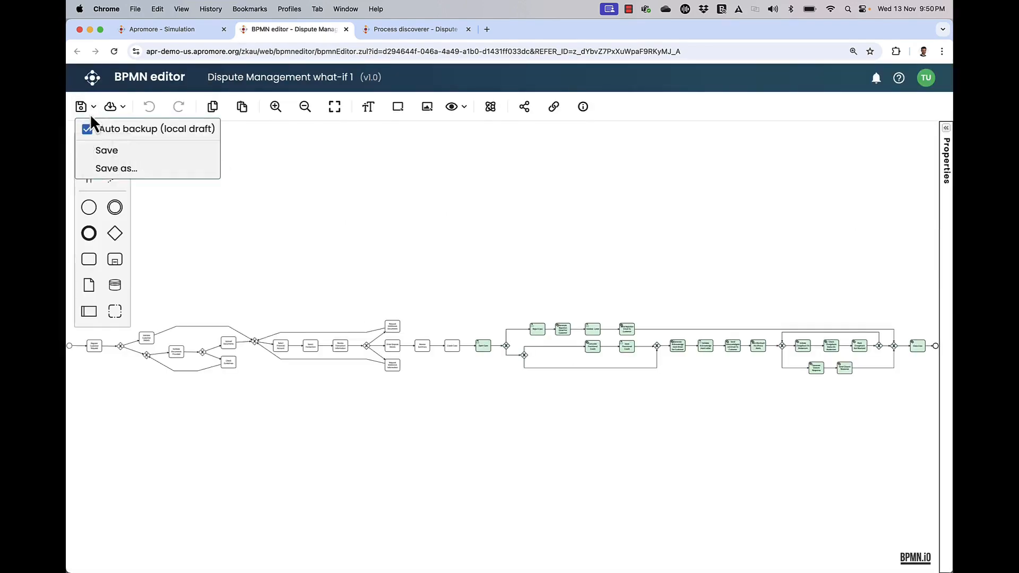
click(109, 170)
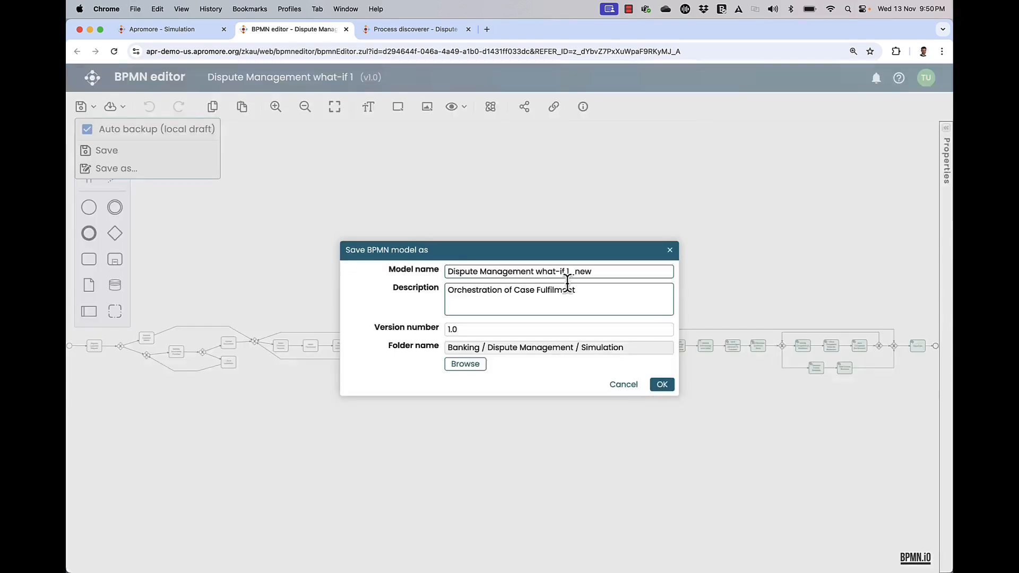
drag(566, 271, 627, 274)
text(2)
key(Tab)
text(Use o)
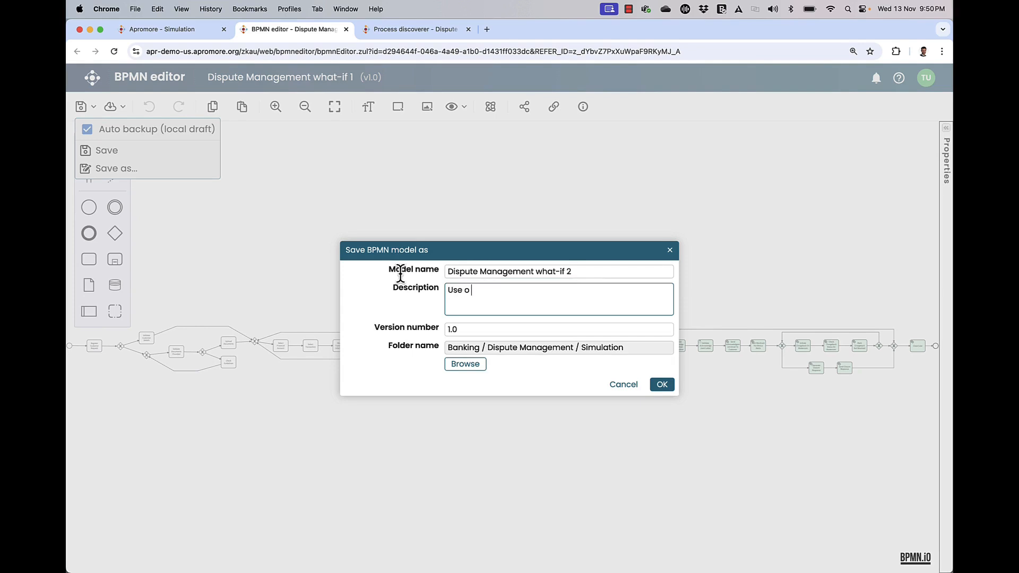
text(f Agentforce to support Case )
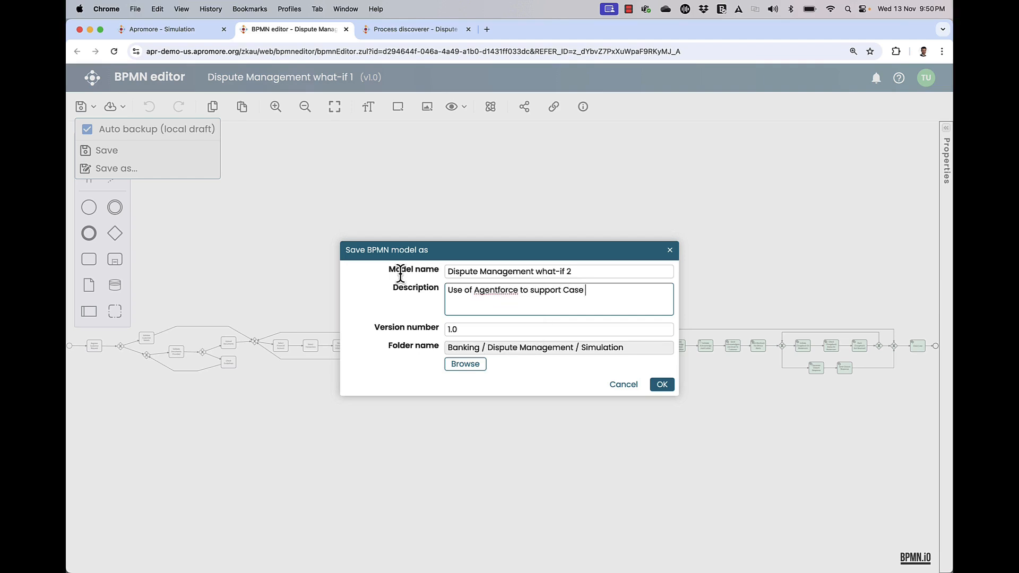
text(Officer)
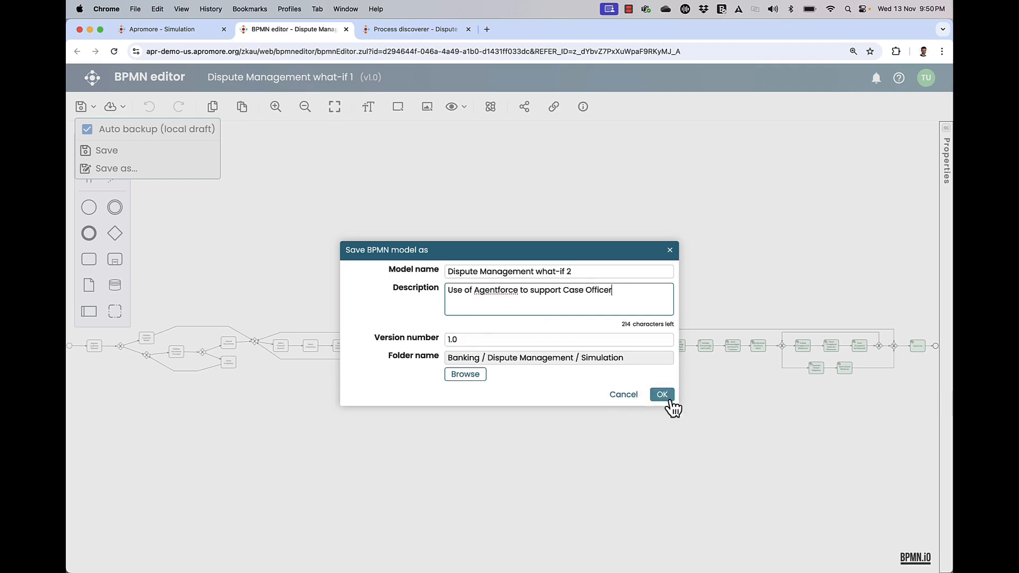
click(664, 396)
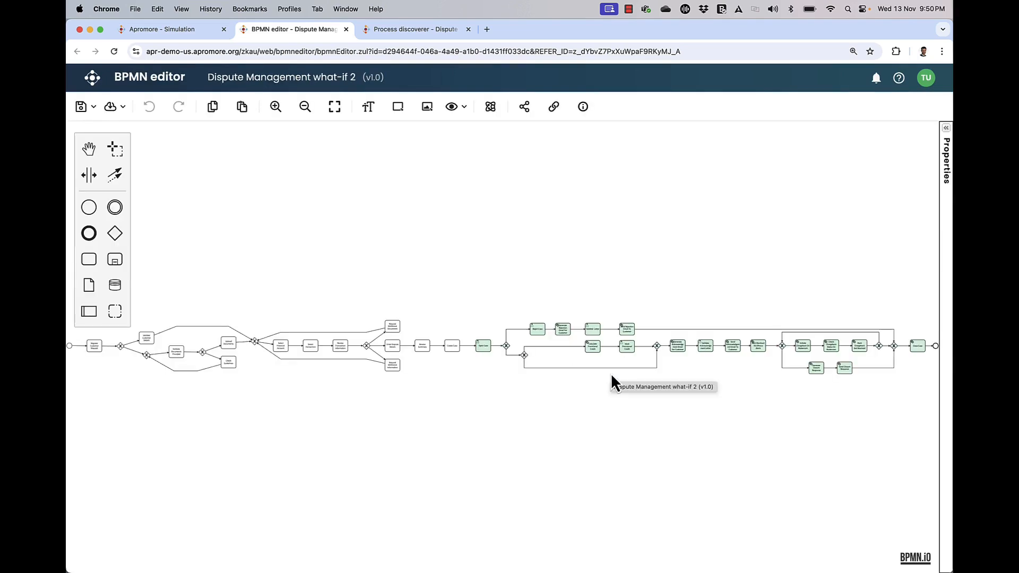
Step: Examine the simulation properties of the Issue Provisional Credit task, including its duration and assigned role
scroll(611, 374, up, 5)
drag(733, 346, 581, 362)
click(584, 299)
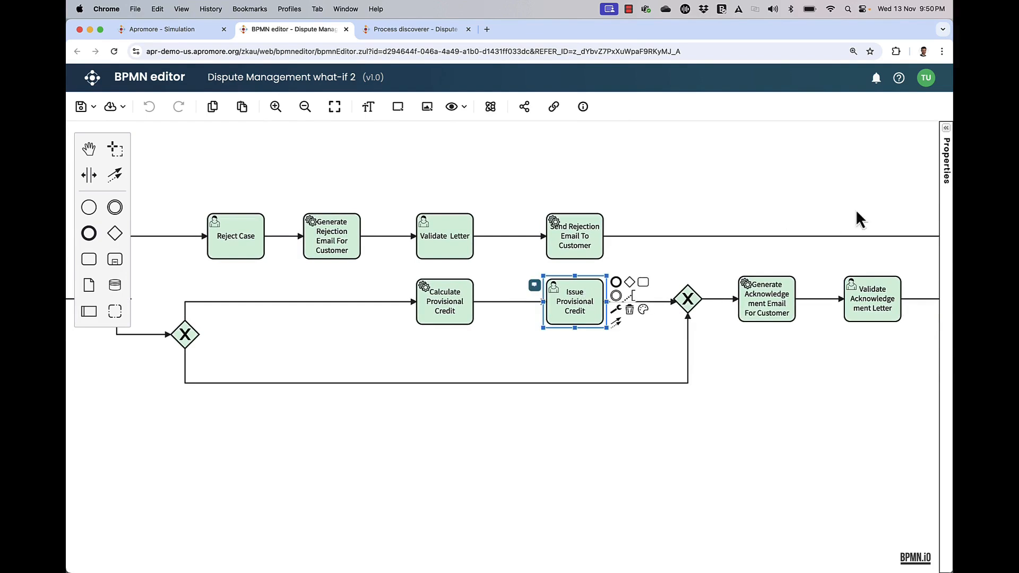
click(947, 136)
click(930, 142)
click(744, 337)
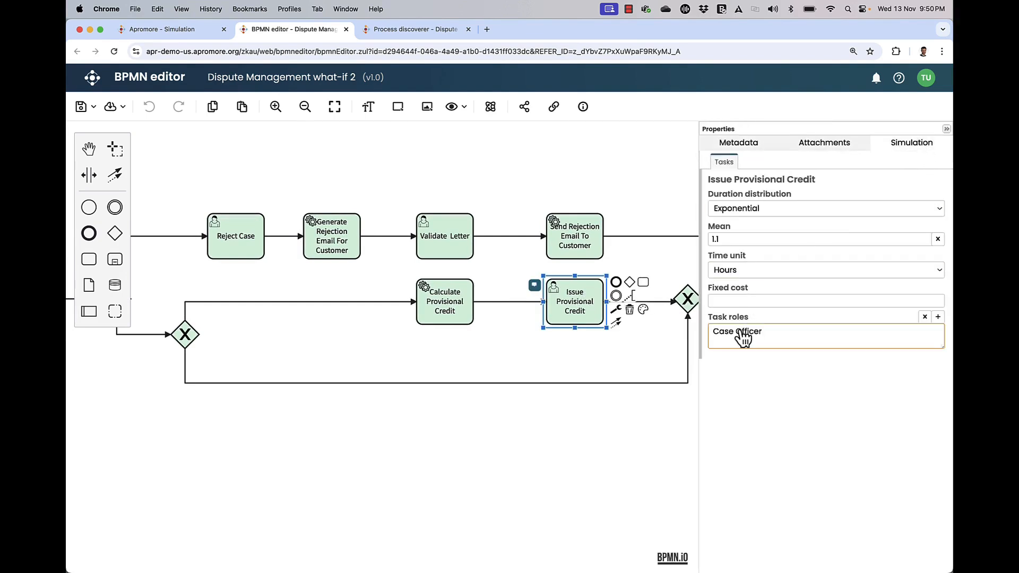
Step: Add a simulation role named Agent to the model with the 24/7 timetable
click(642, 193)
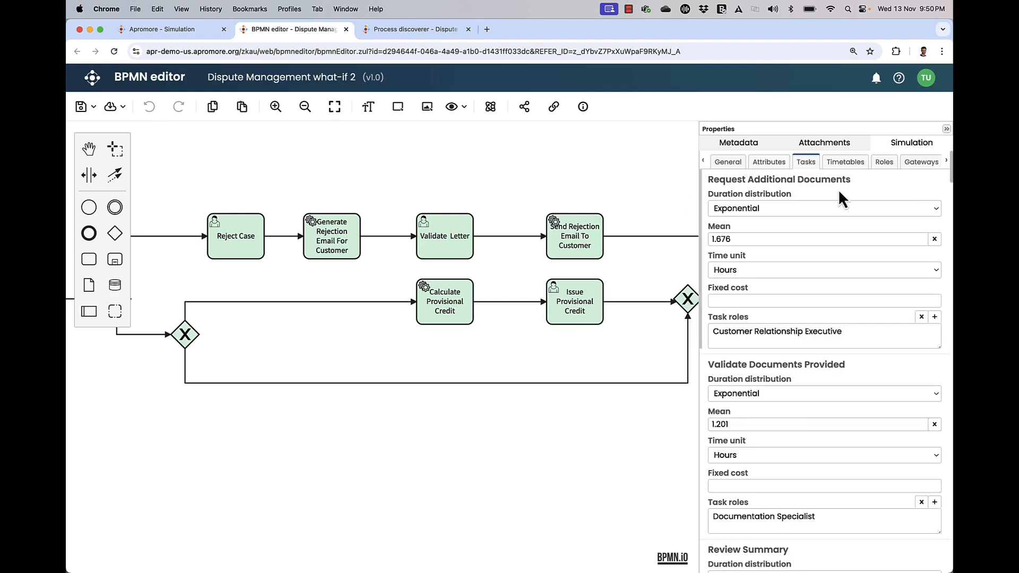
click(885, 162)
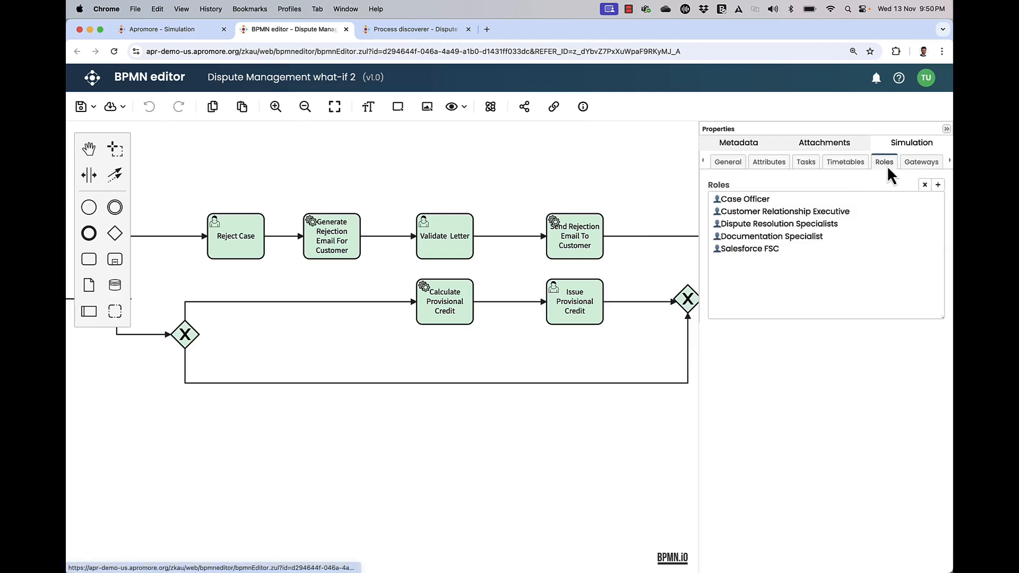
click(938, 186)
triple_click(784, 379)
text(A)
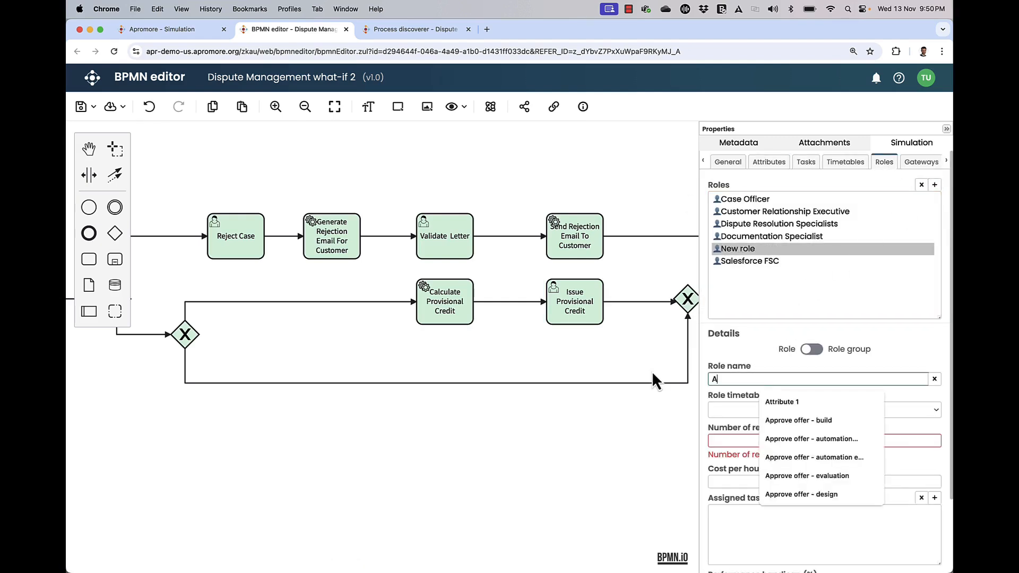
text(gent)
click(741, 411)
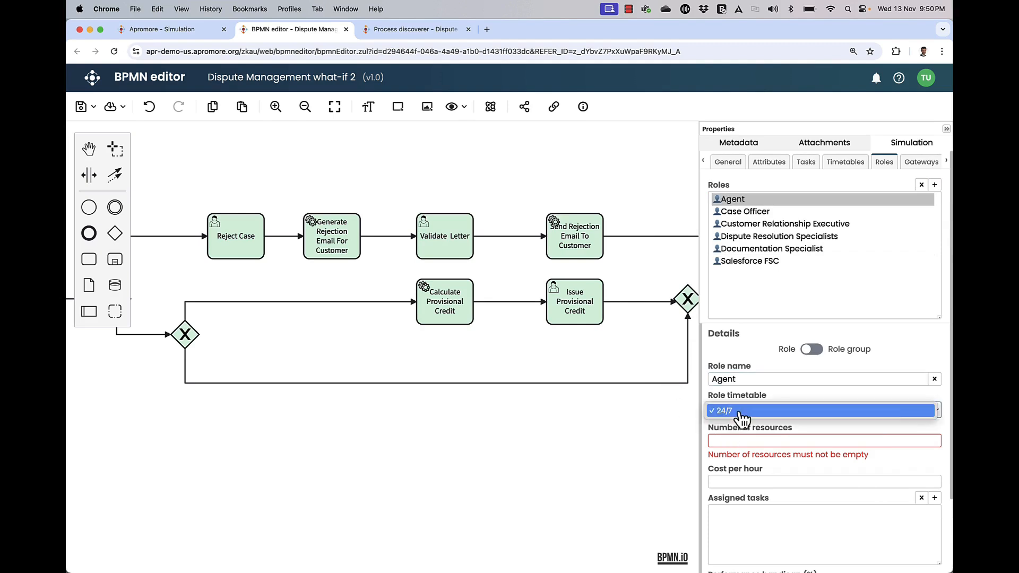
click(741, 414)
Step: Set the Agent role's number of resources to 1 and its cost per hour to 2
click(732, 438)
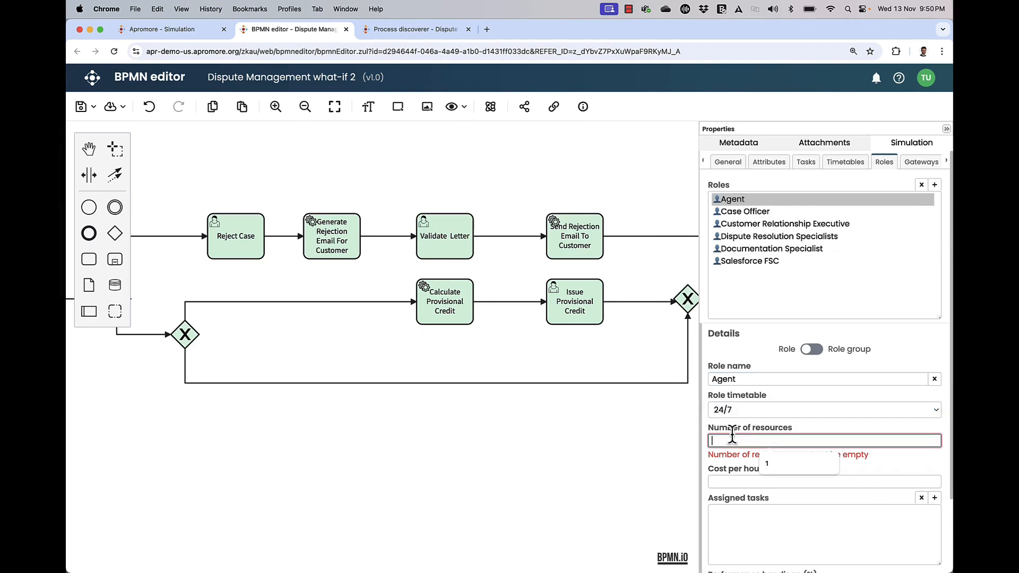
click(769, 463)
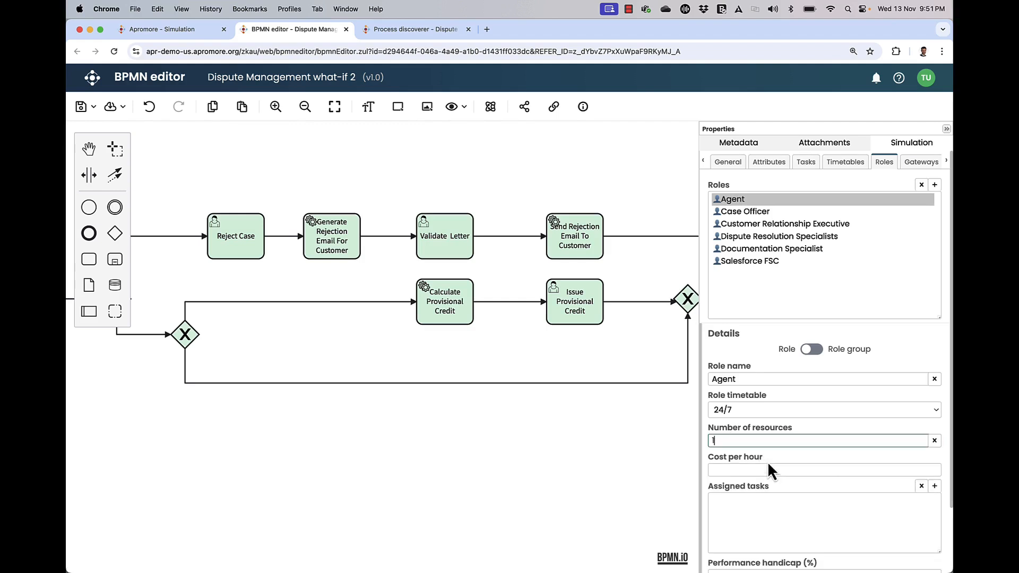
scroll(768, 461, down, 3)
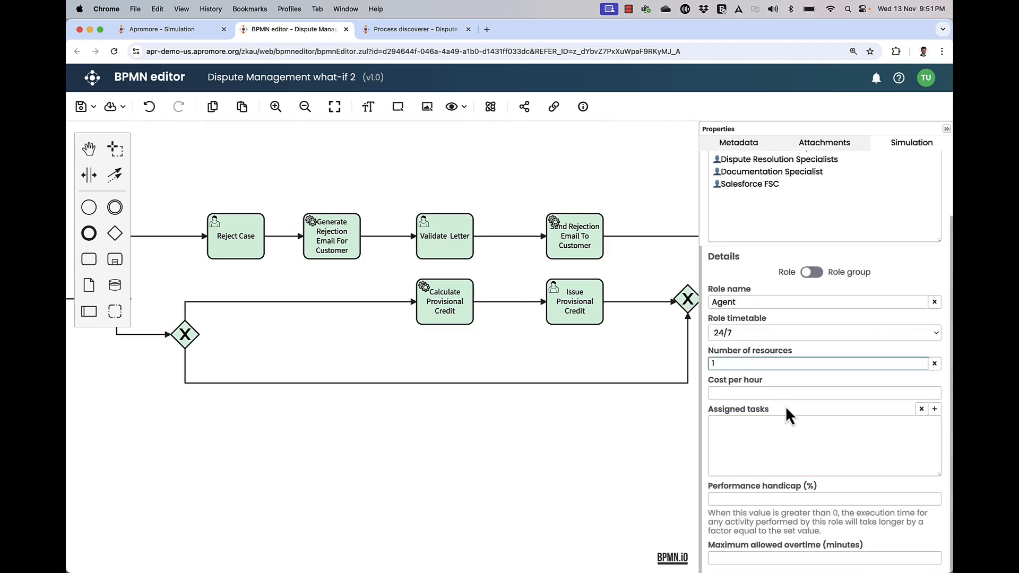
click(786, 393)
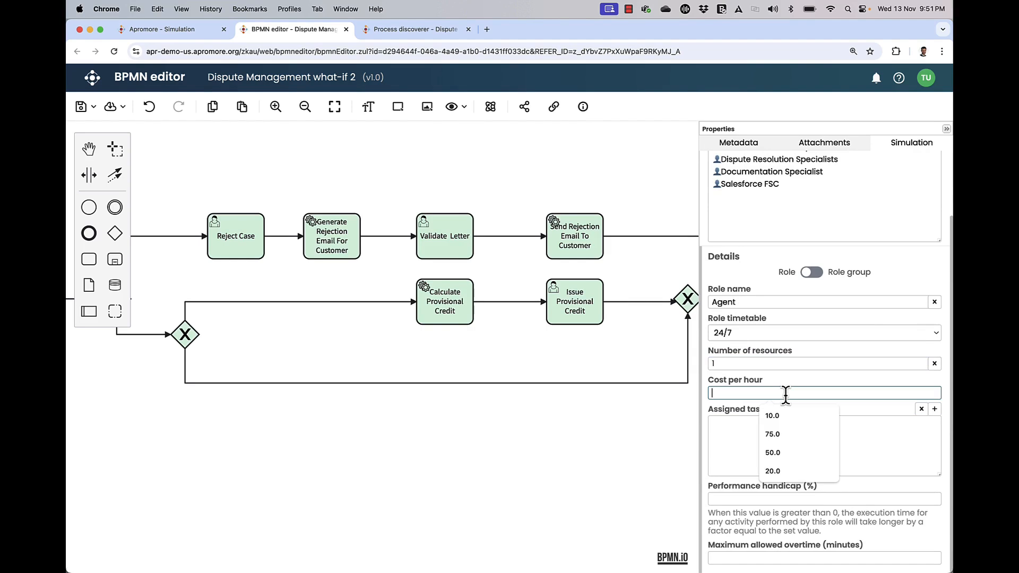
text(2)
click(741, 413)
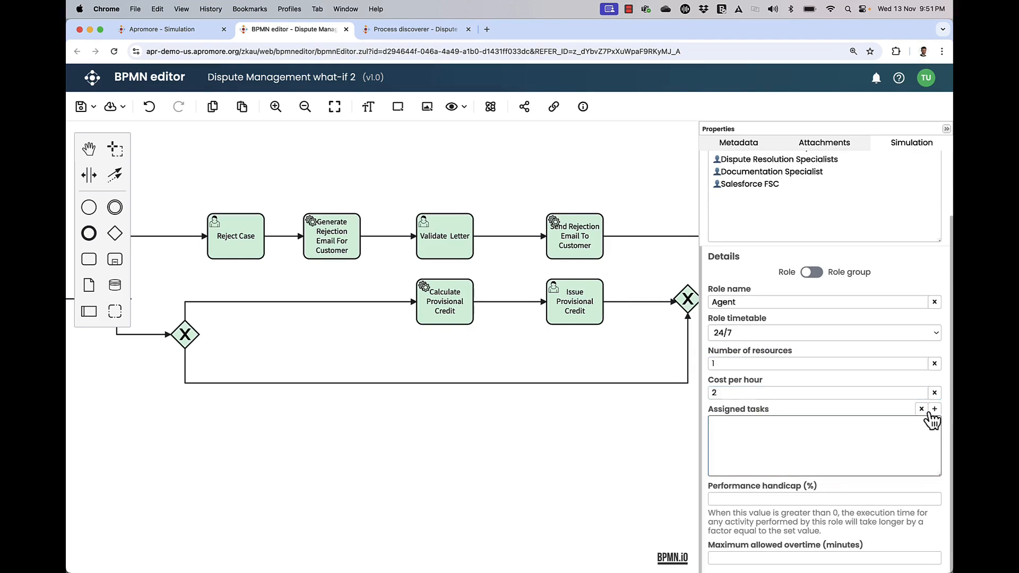
Step: Add a task named "Automated issuance of provisional credit" directly below the Issue Provisional Credit task
drag(95, 257, 578, 361)
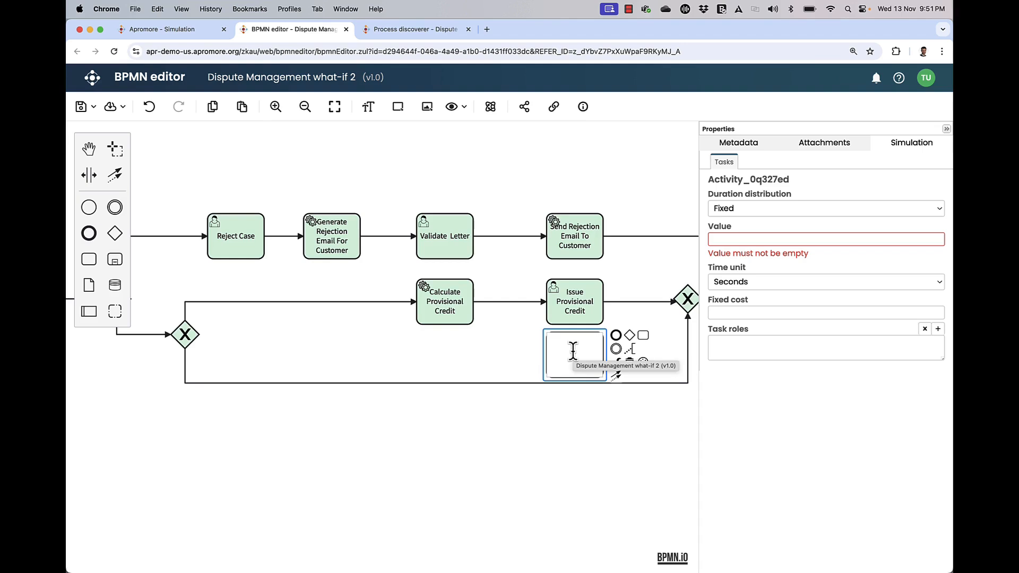
text(Automated)
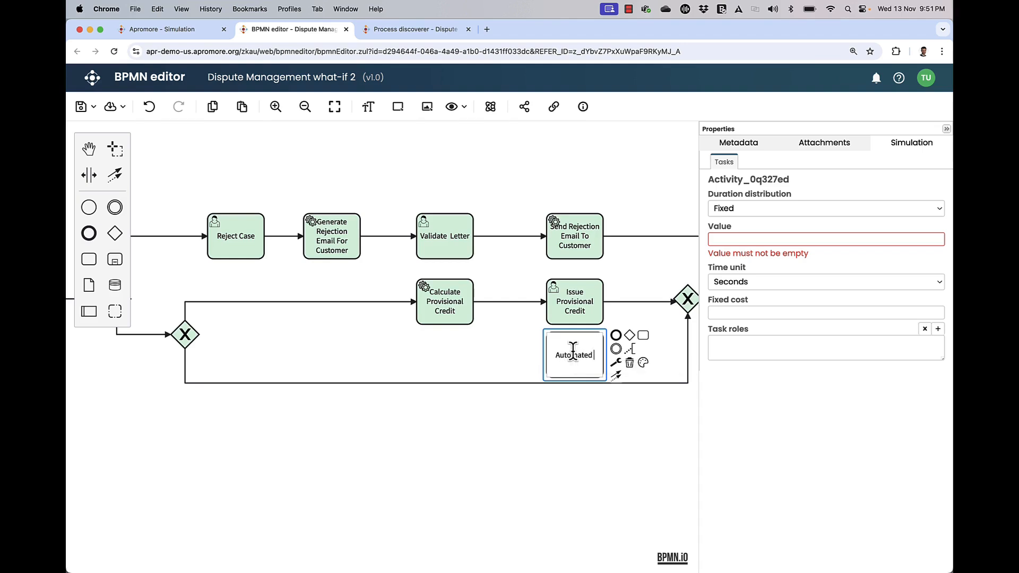
text( issuance of provisional credit)
key(Return)
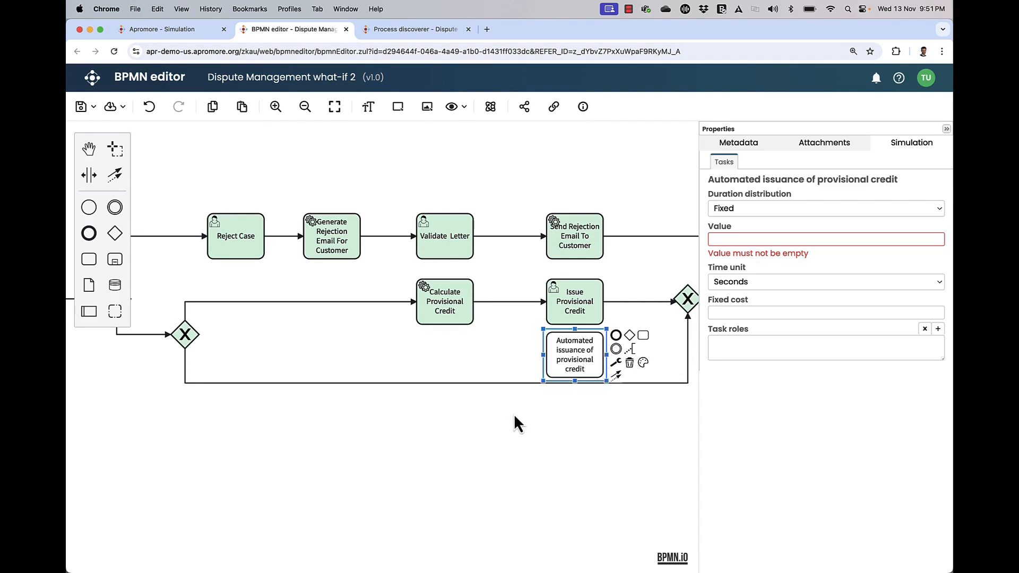
Step: Assign the Agent role to the automated issuance task and set its fixed duration to 20 seconds
click(786, 356)
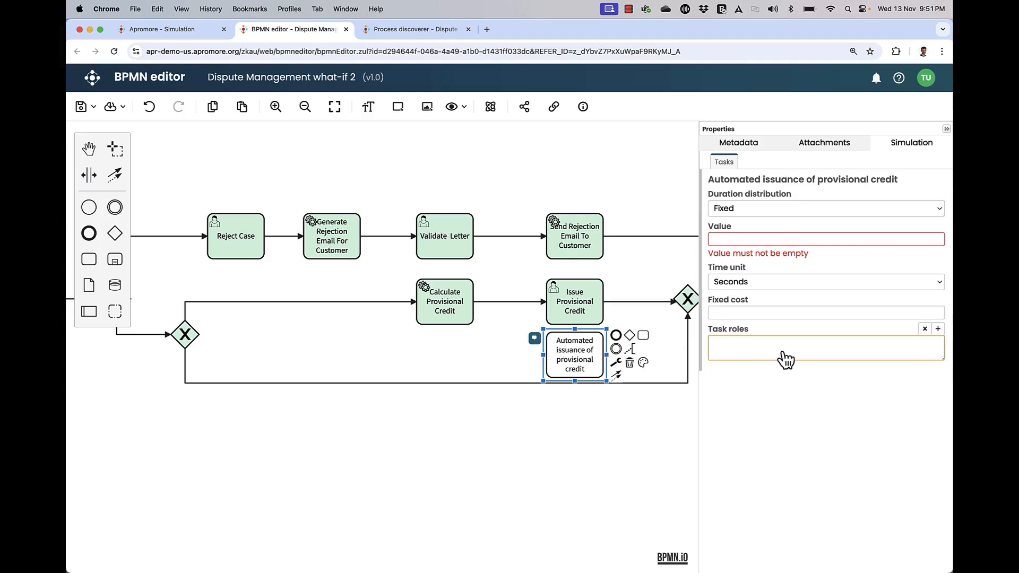
click(938, 329)
click(829, 385)
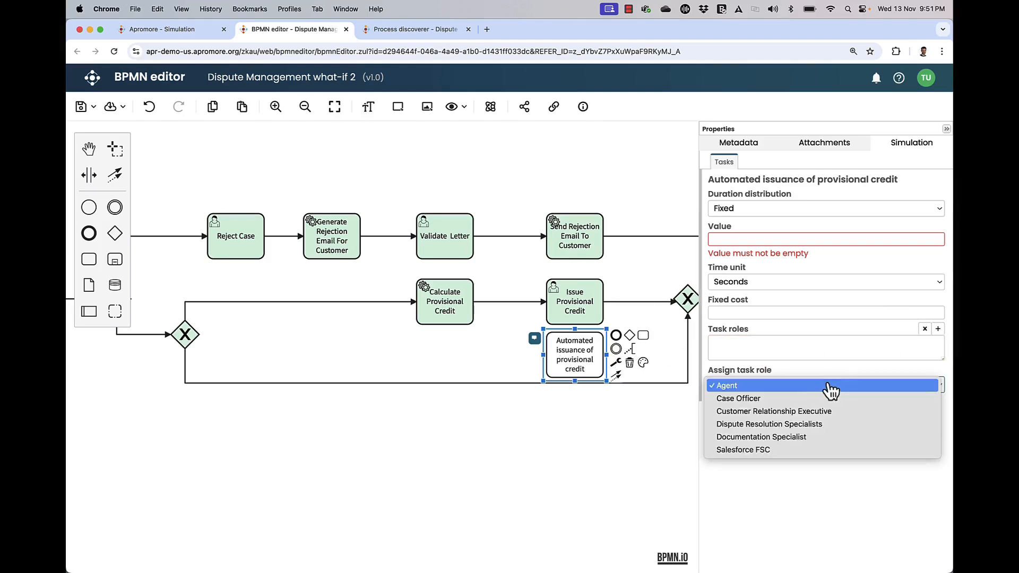
click(830, 386)
click(748, 239)
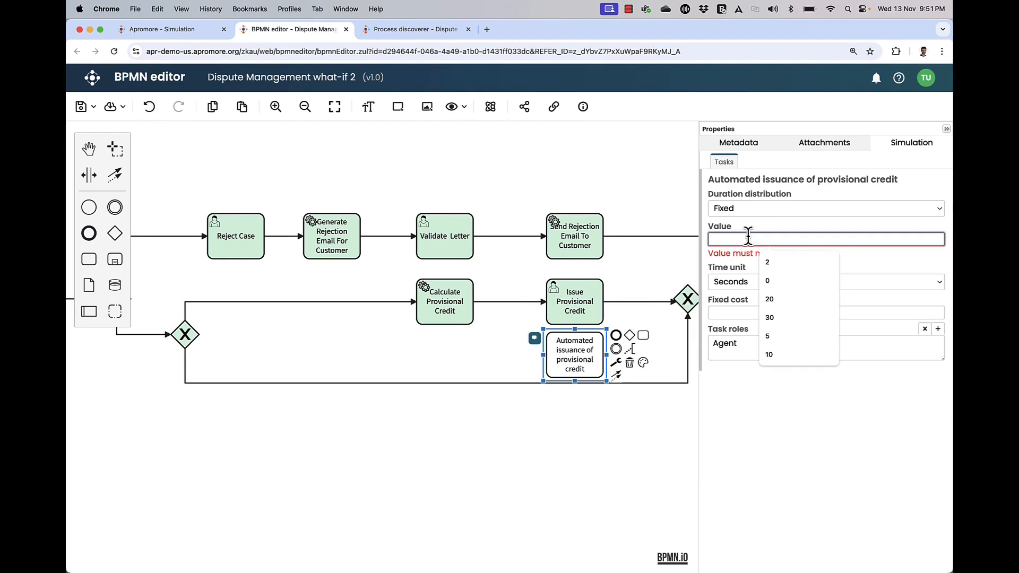
text(20)
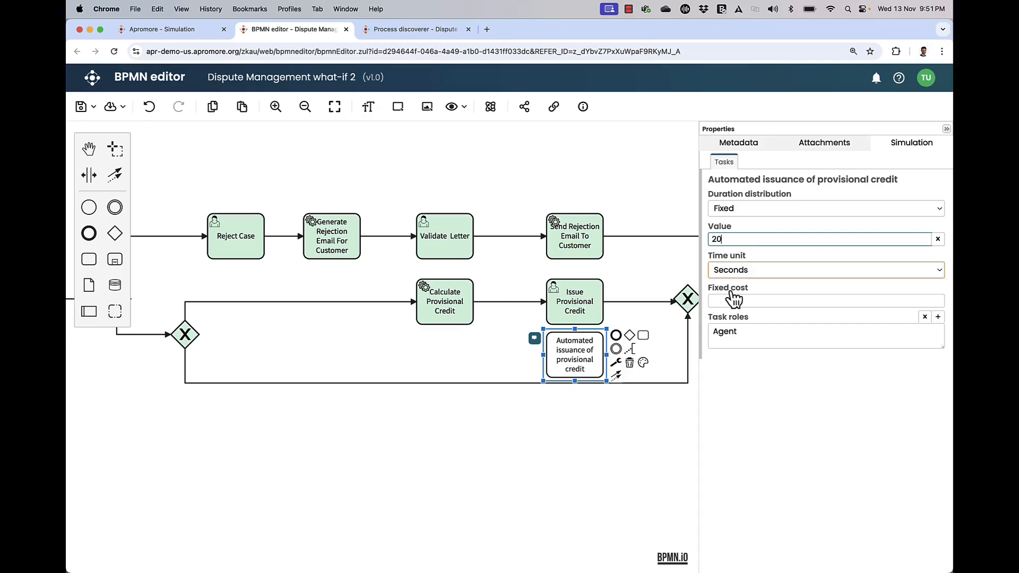
click(544, 429)
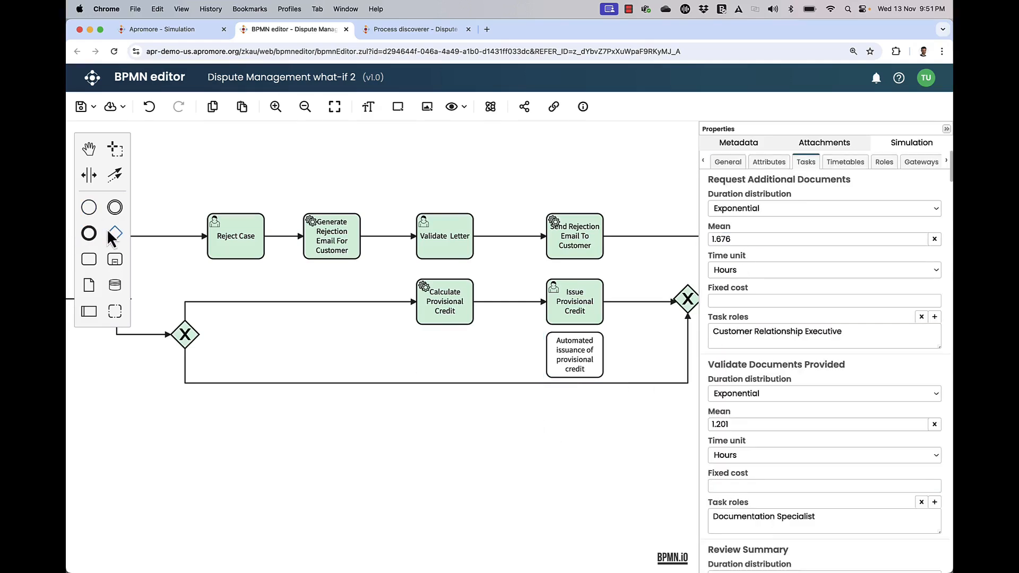
Step: Insert exclusive gateways before and after Issue Provisional Credit, and connect the automated issuance task between them as an alternative branch
drag(114, 233, 505, 306)
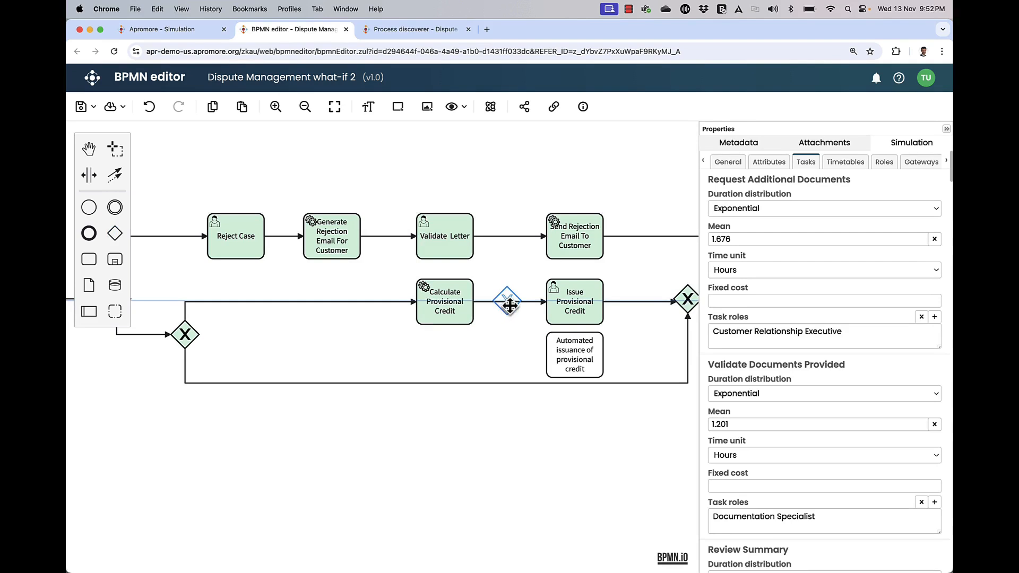
drag(115, 234, 639, 304)
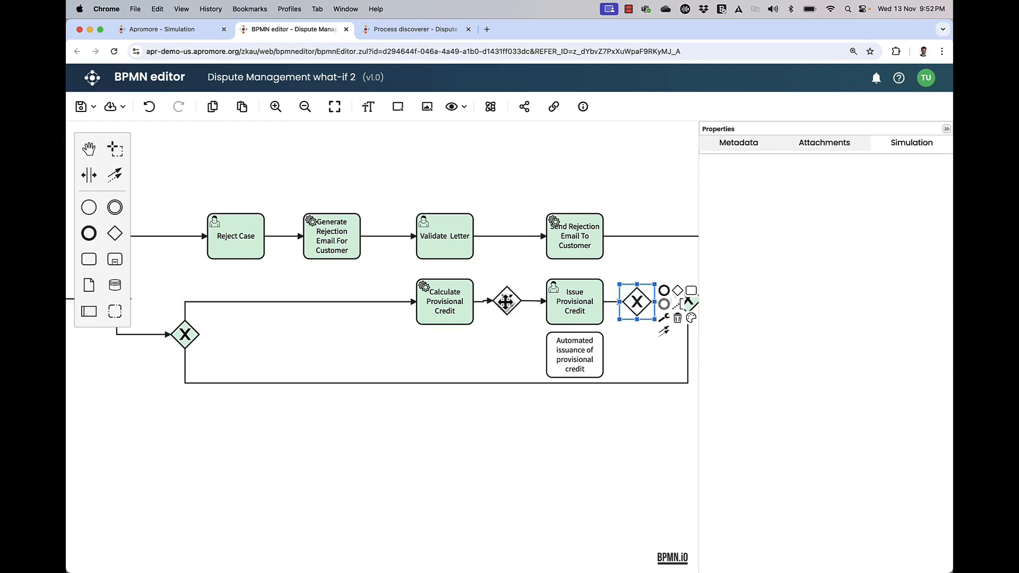
click(507, 304)
drag(533, 332, 549, 362)
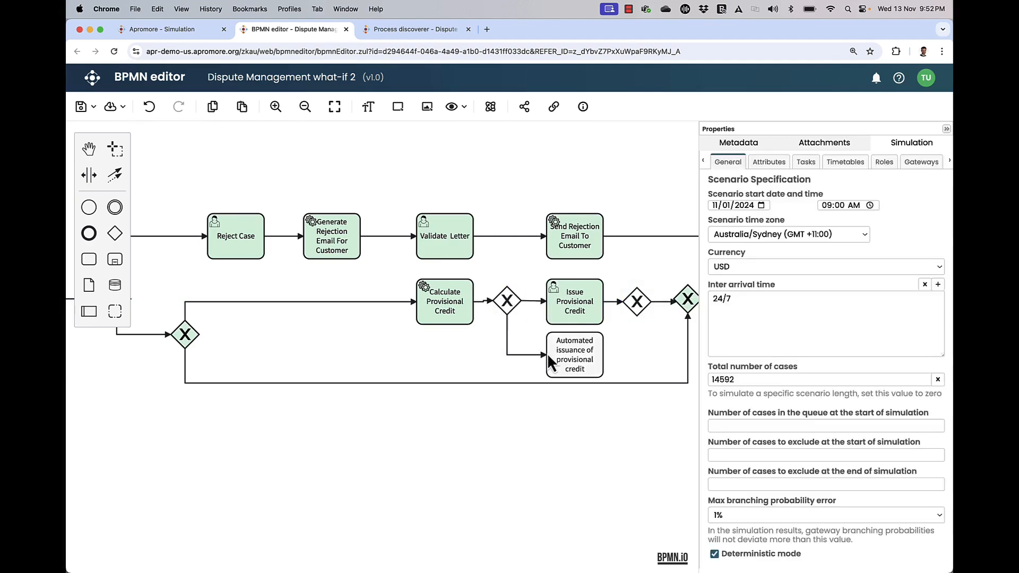
click(578, 357)
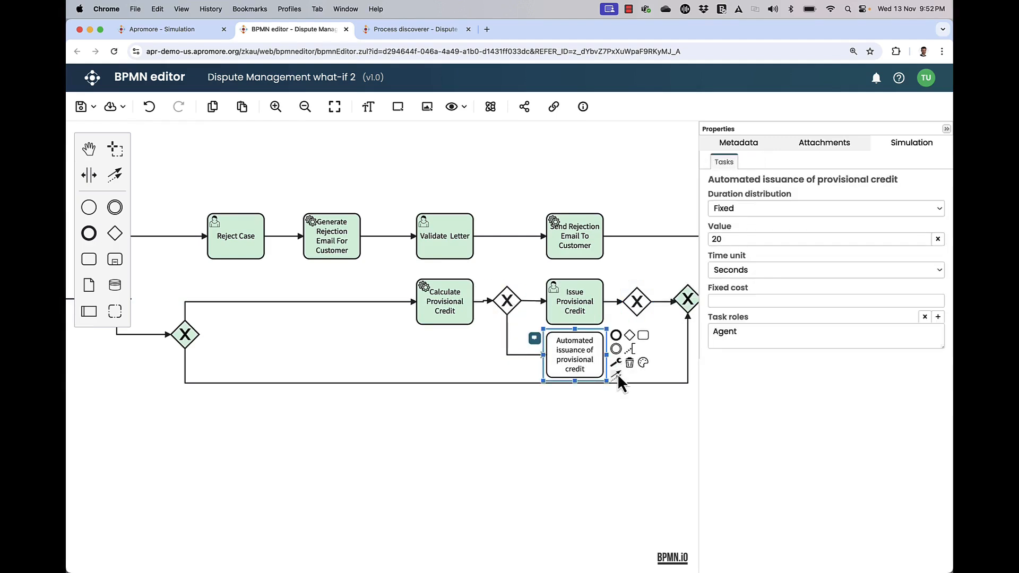
drag(617, 374, 637, 307)
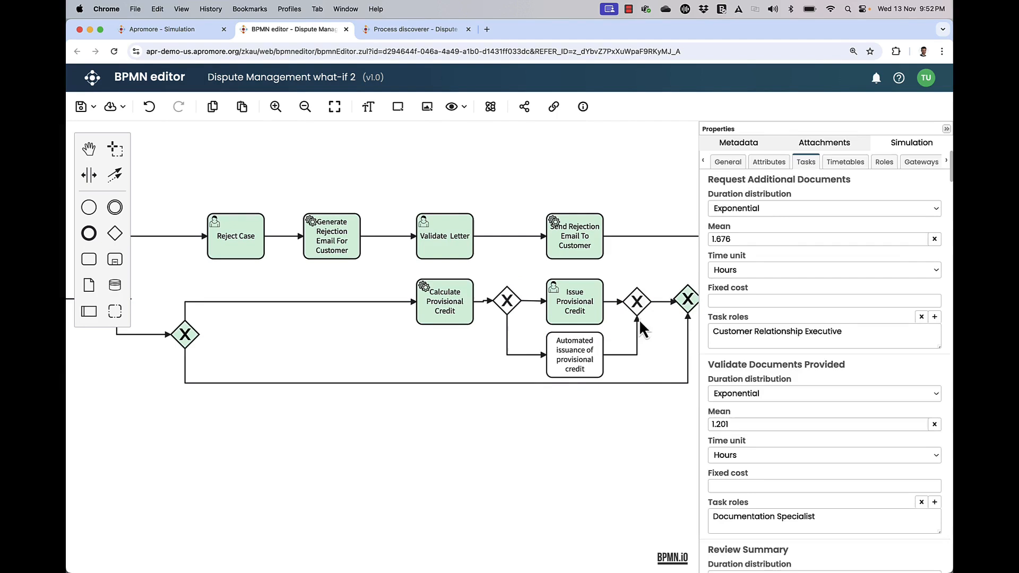
Step: Change both gateways around the Issue Provisional Credit and automated issuance tasks to parallel gateways
click(507, 303)
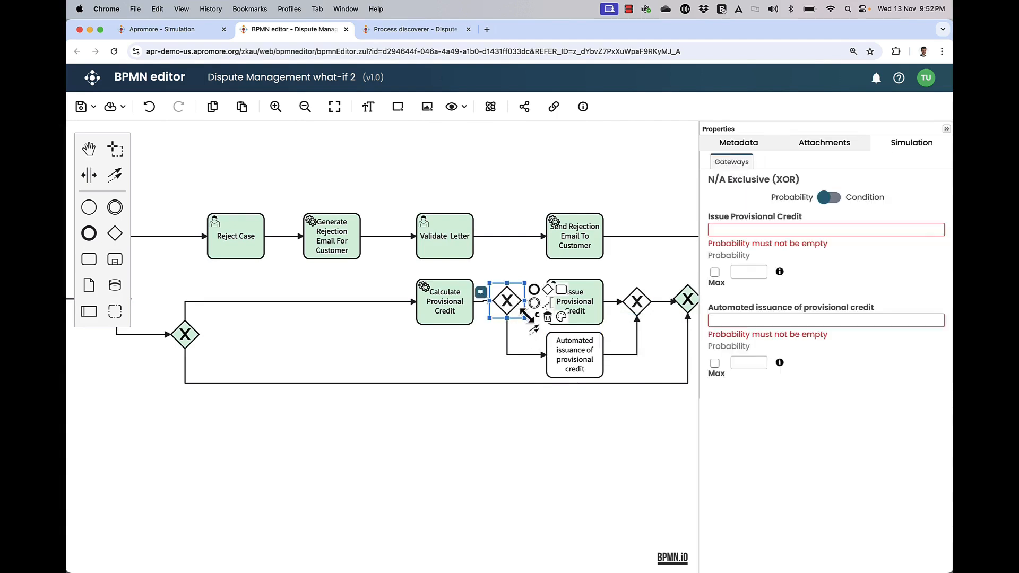
click(534, 317)
click(560, 353)
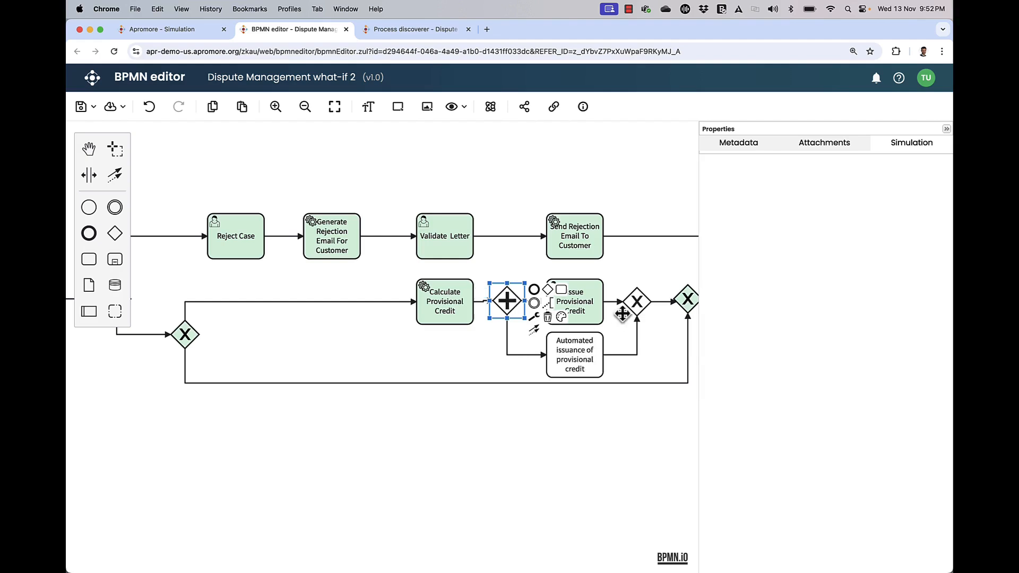
click(634, 305)
click(663, 318)
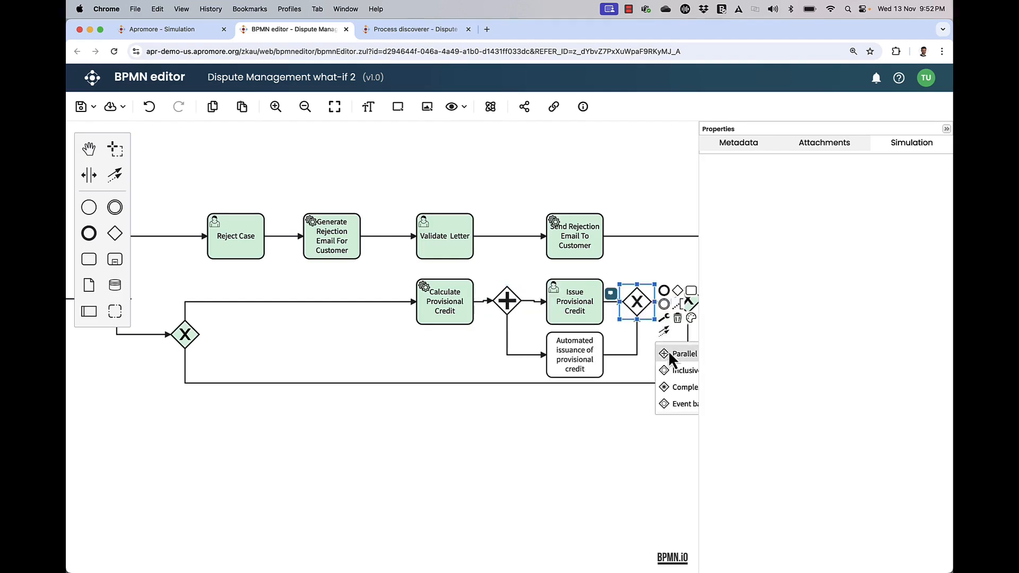
click(666, 352)
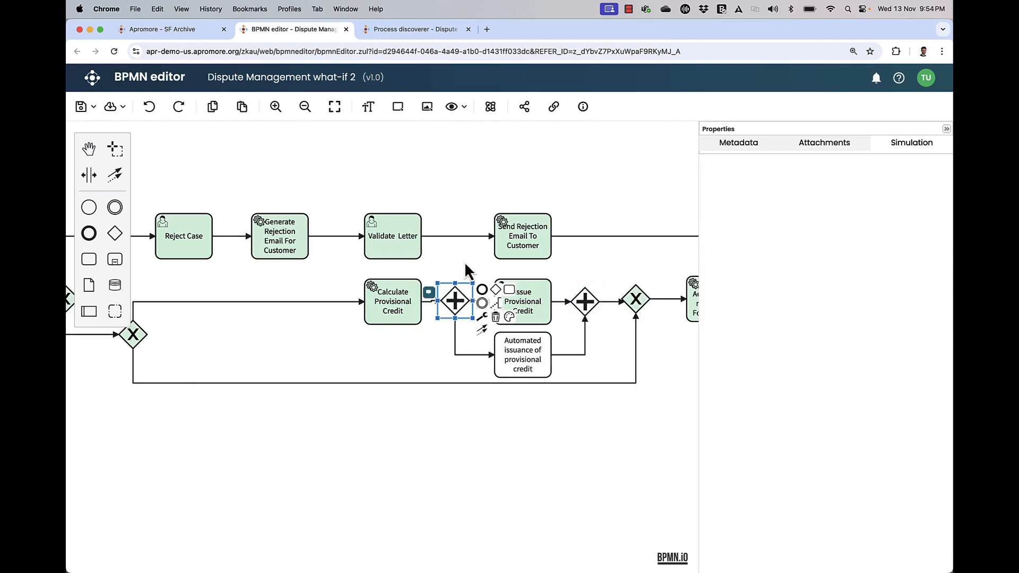
Step: Set the Issue Provisional Credit task's mean duration to 30 minutes and straighten the flow at the parallel split gateway
click(532, 292)
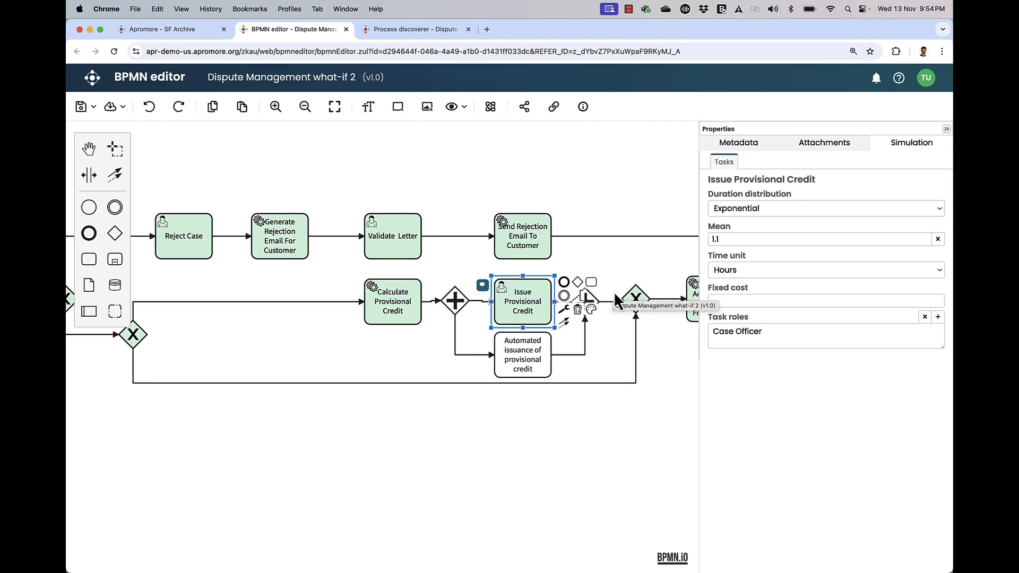
click(727, 240)
double_click(717, 239)
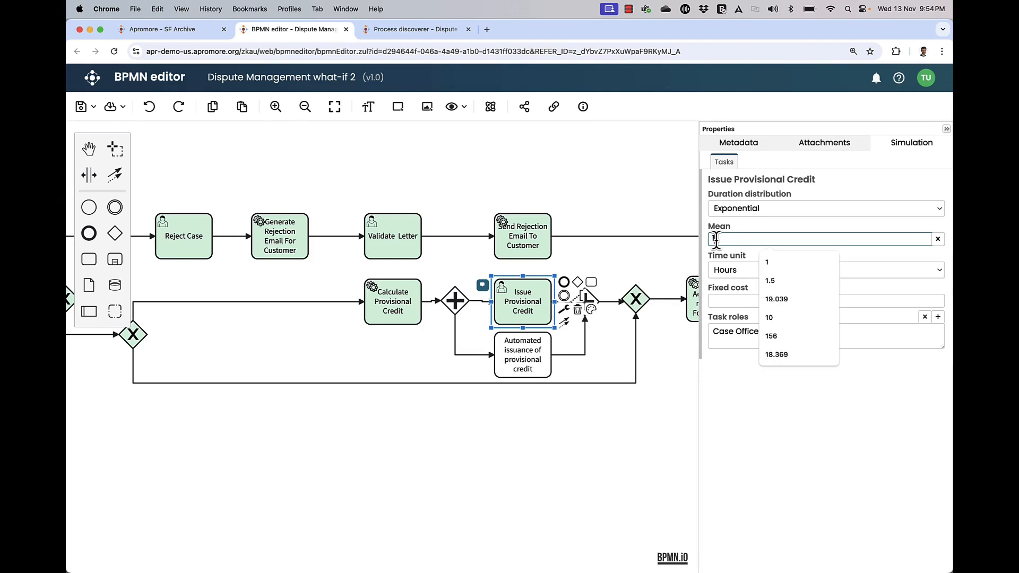
key(BackSpace)
text(30)
click(729, 269)
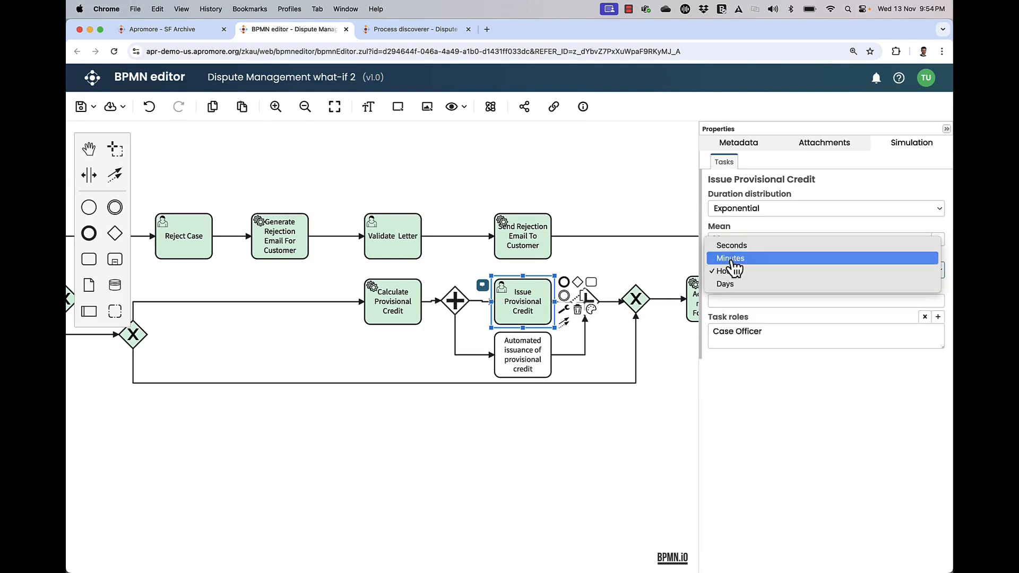
click(731, 258)
click(659, 259)
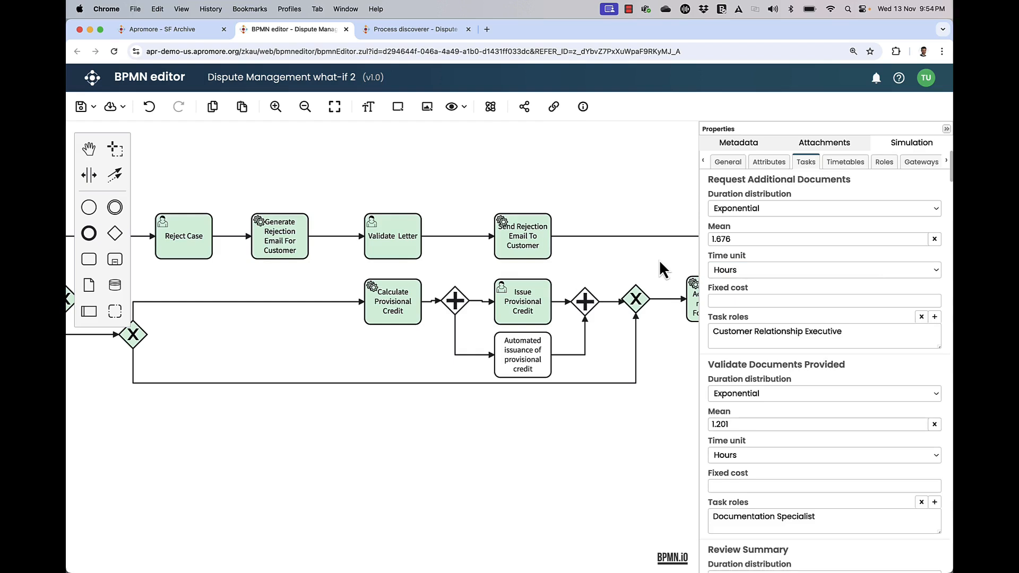
drag(455, 303, 454, 304)
click(451, 192)
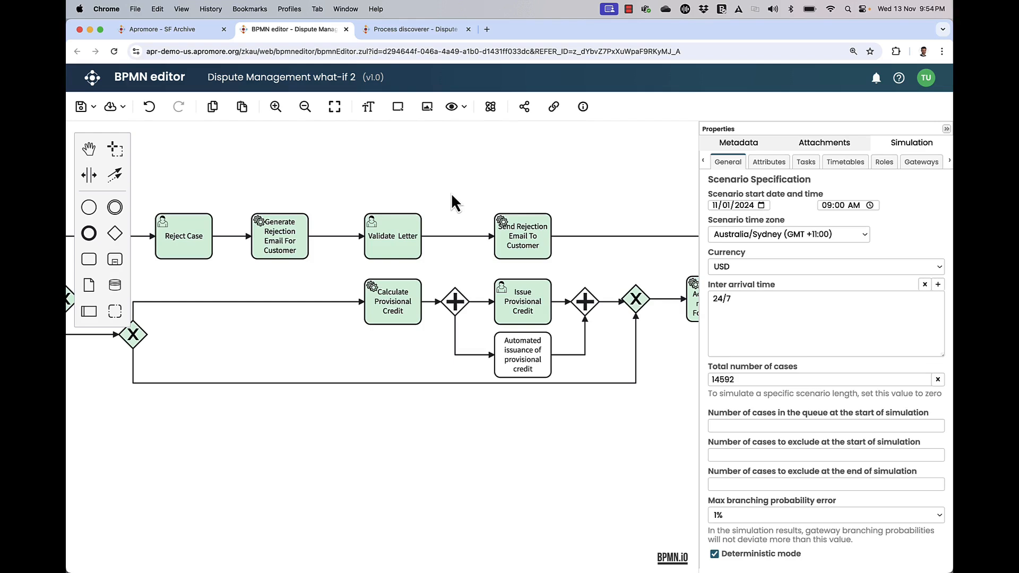
Step: Simulate the model into a log named "Dispute Management what-if 2" and return to the portal's Simulation folder
click(491, 107)
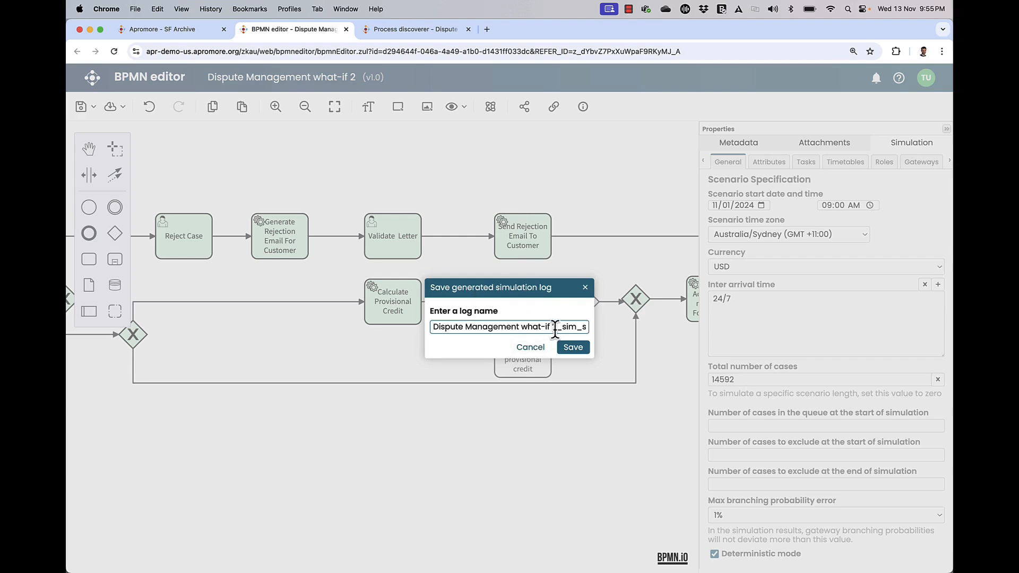
drag(556, 327, 682, 338)
key(BackSpace)
click(584, 349)
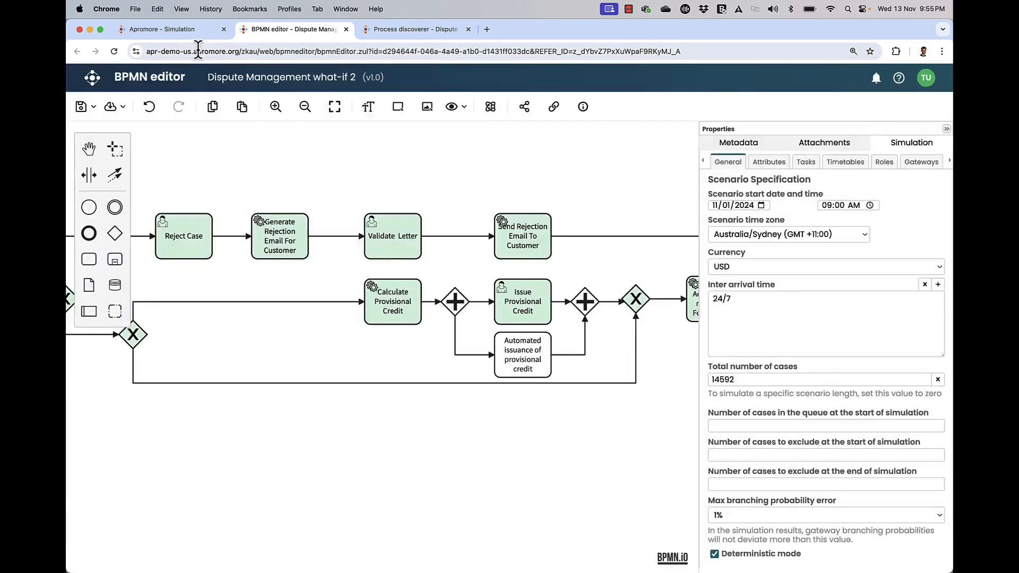
click(197, 32)
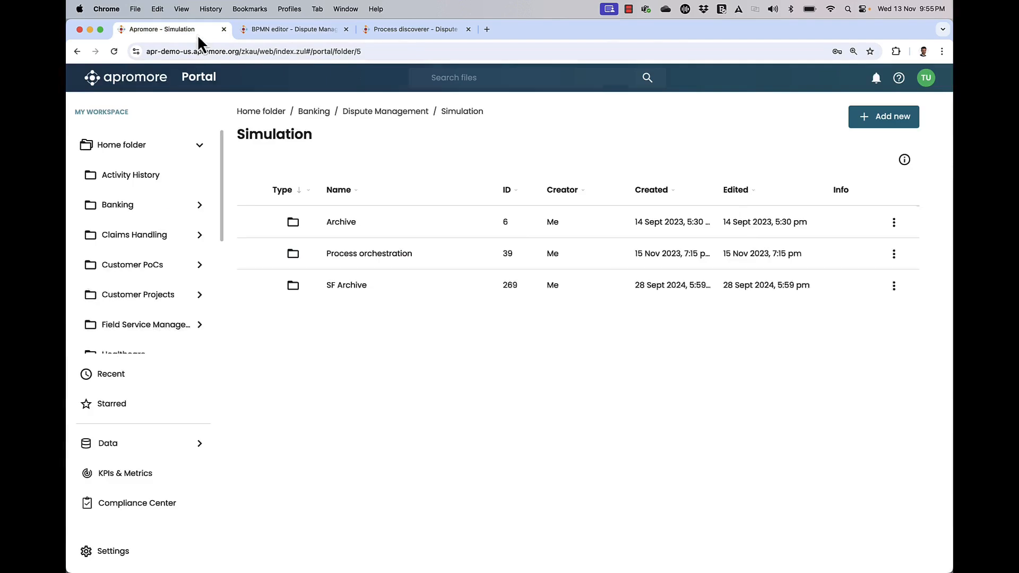
scroll(363, 344, down, 1)
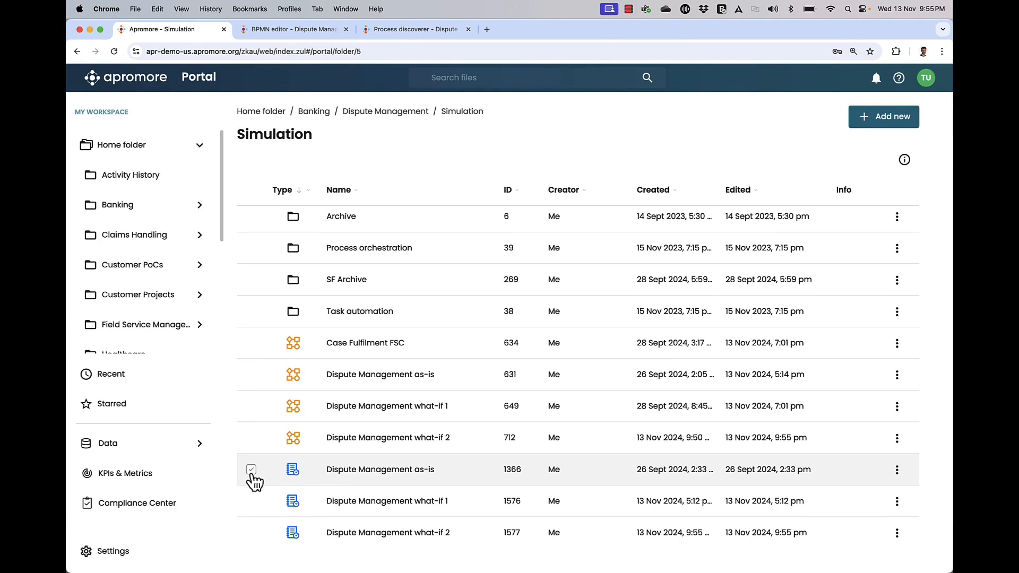
click(252, 470)
click(251, 501)
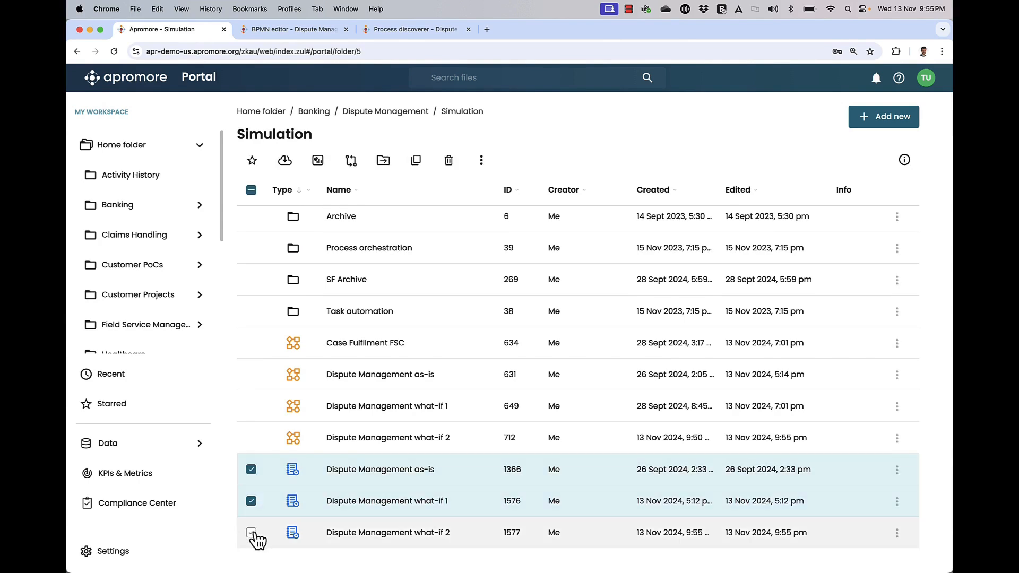
click(254, 533)
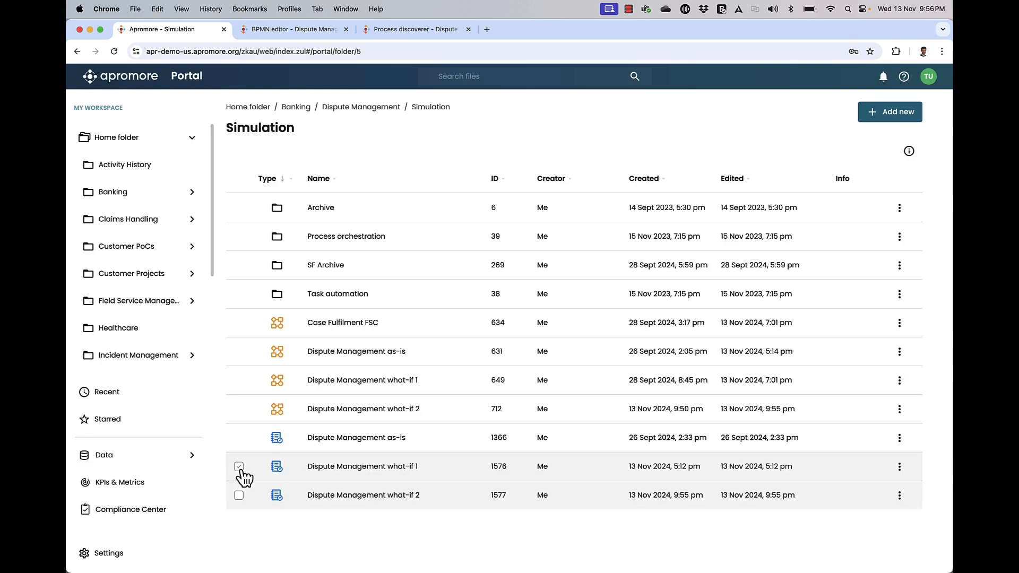
Step: Open a dashboard comparing the simulation logs Dispute Management what-if 1 and Dispute Management what-if 2
click(239, 467)
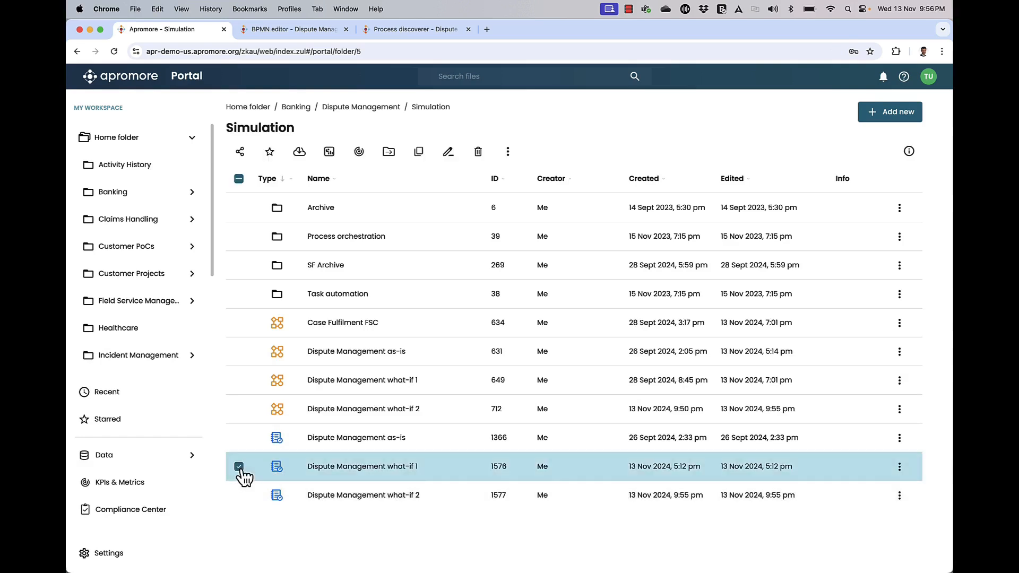
click(238, 495)
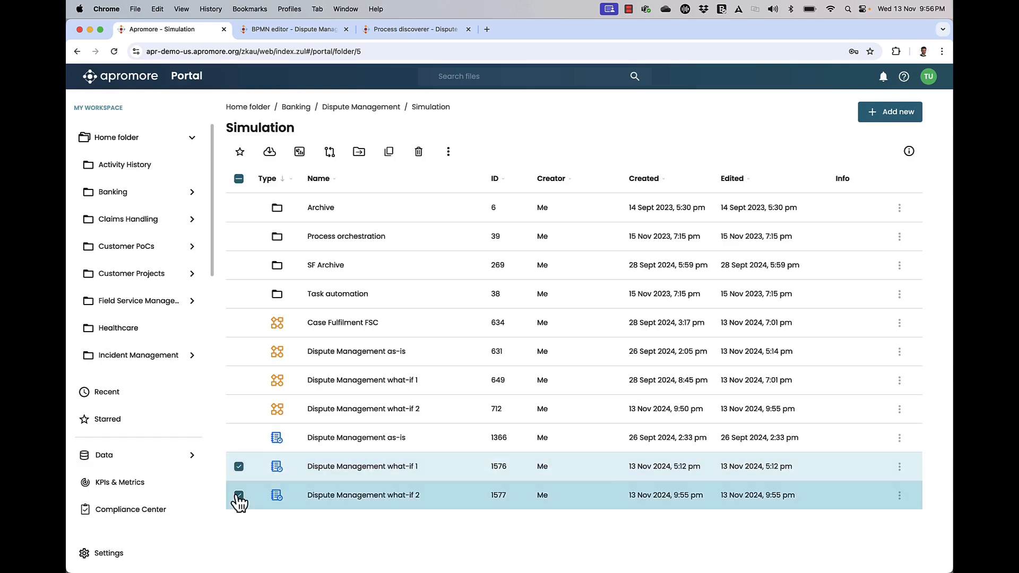
click(301, 152)
click(312, 177)
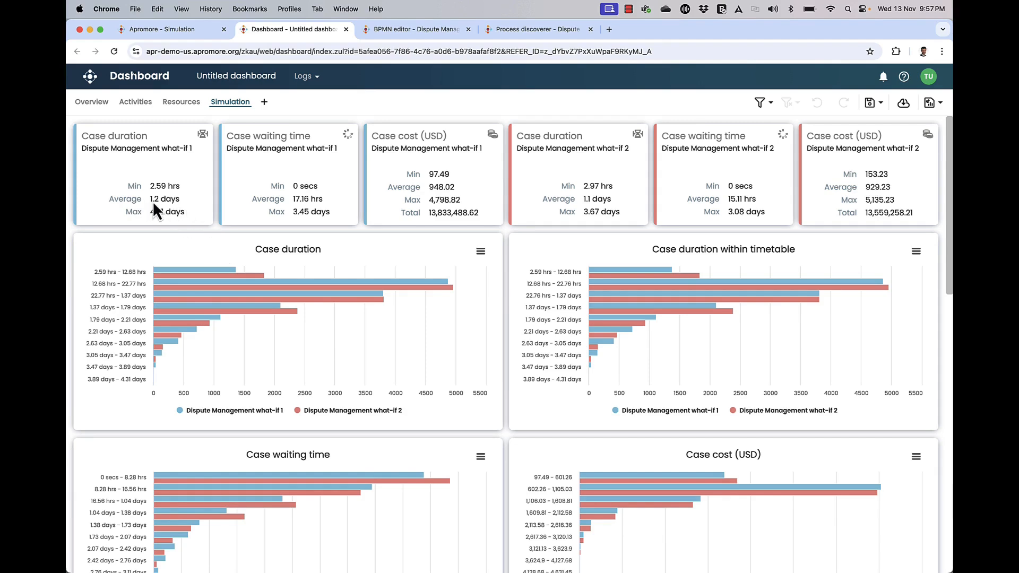
Step: Compare the average case duration and the Case Officer's resource utilization between the what-if 1 and what-if 2 scenarios
scroll(152, 201, up, 5)
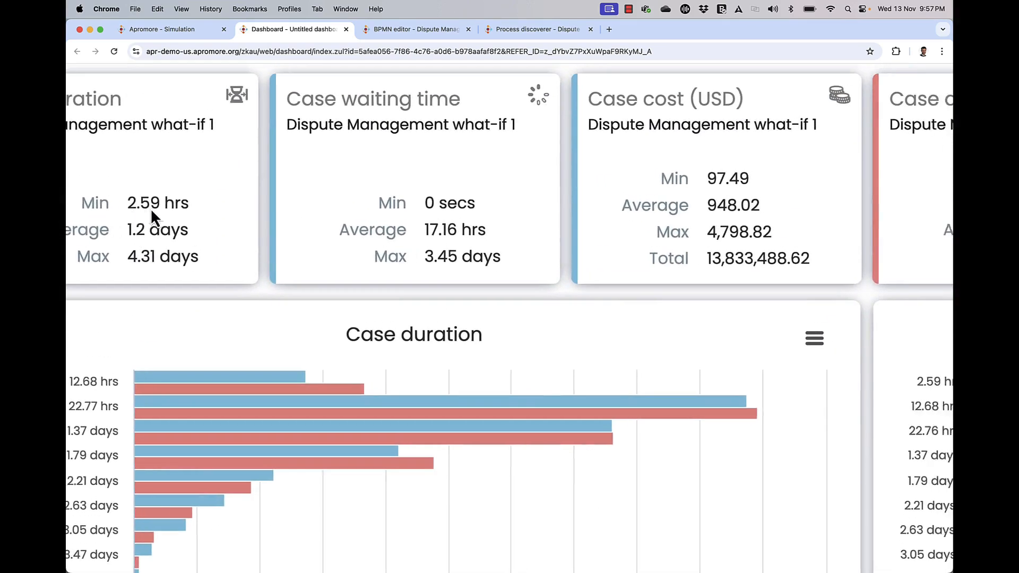
scroll(150, 209, right, 8)
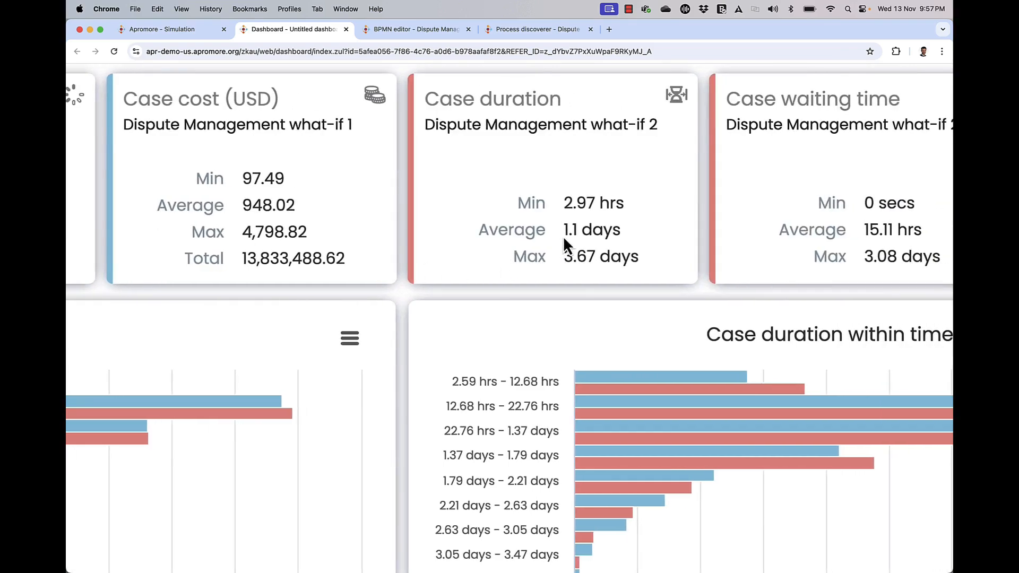
scroll(564, 242, down, 5)
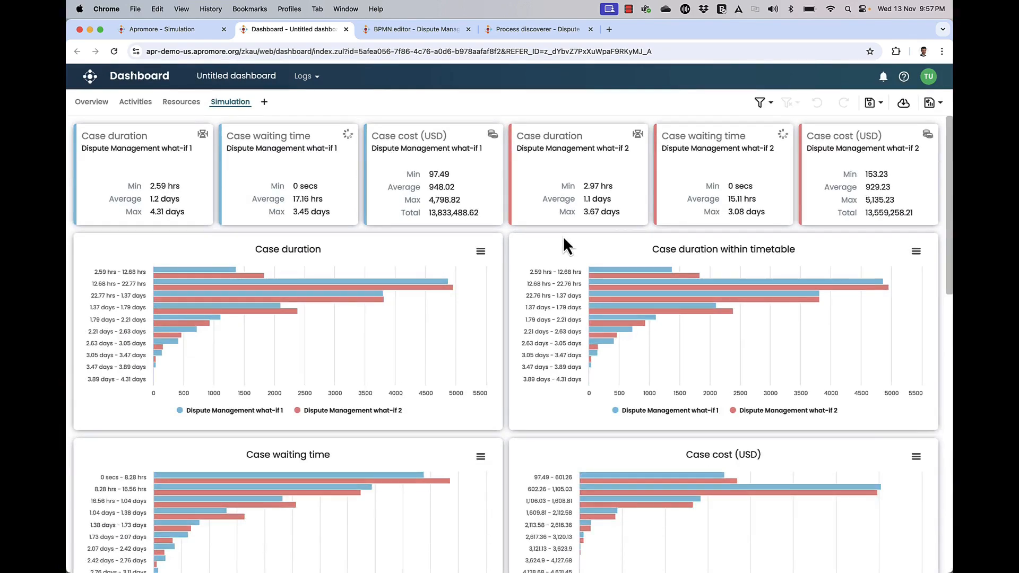
scroll(441, 190, down, 8)
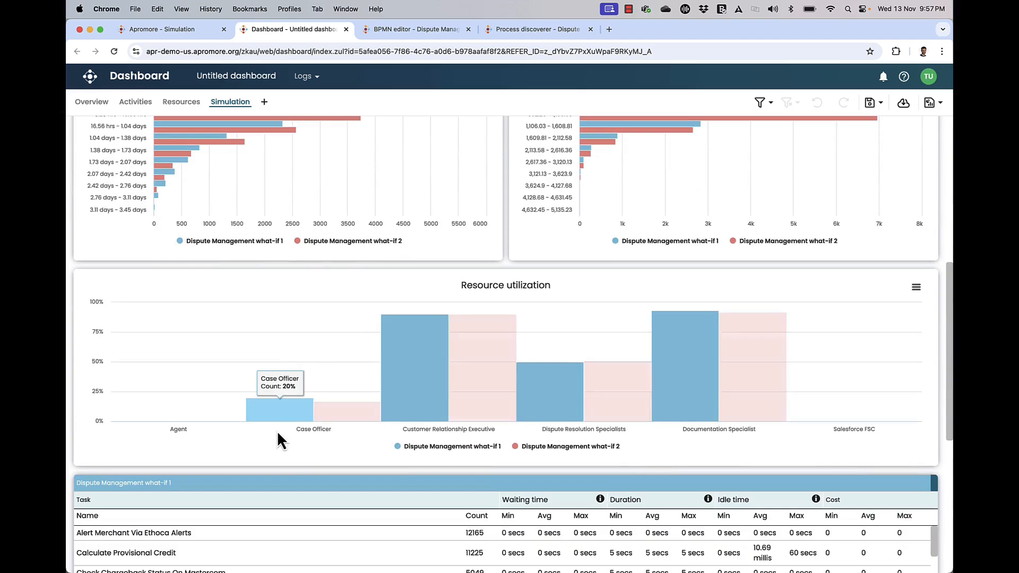
scroll(307, 429, up, 5)
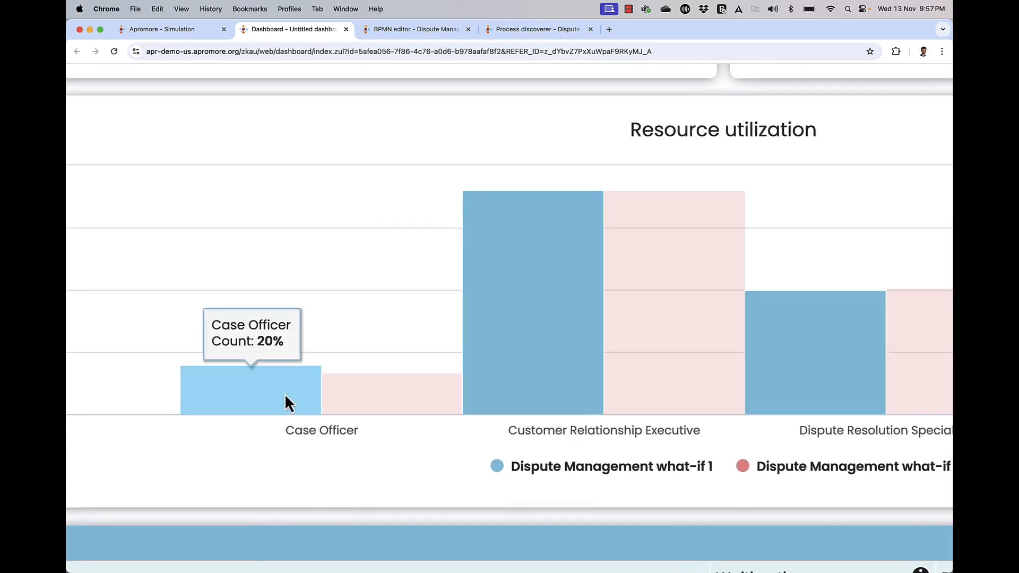
scroll(285, 394, left, 5)
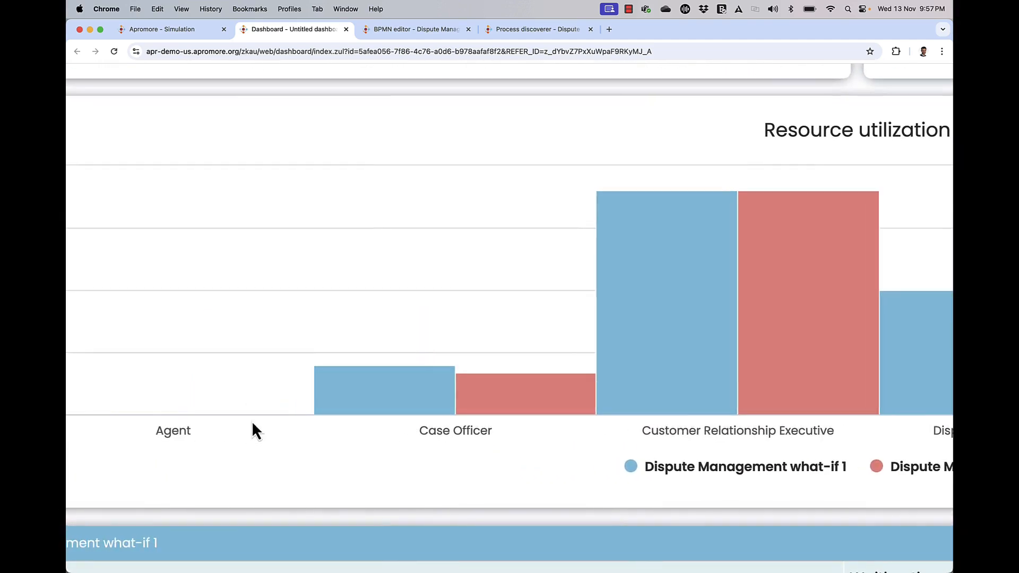
scroll(252, 422, right, 5)
mouse_move(340, 394)
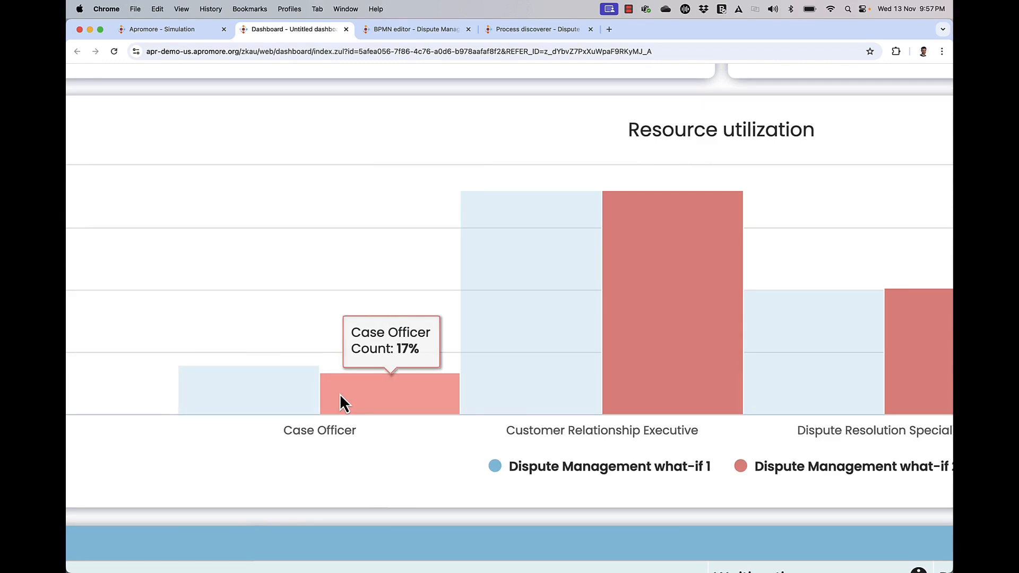
scroll(340, 394, down, 5)
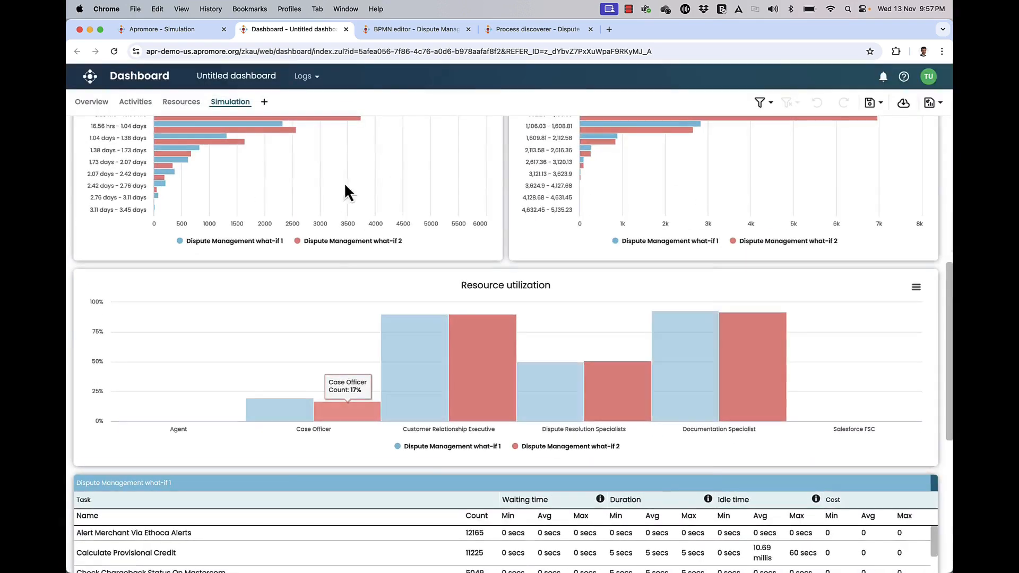
Step: Set the Case Officer role's number of resources to 5 in the Dispute Management what-if 2 model's simulation settings
click(378, 35)
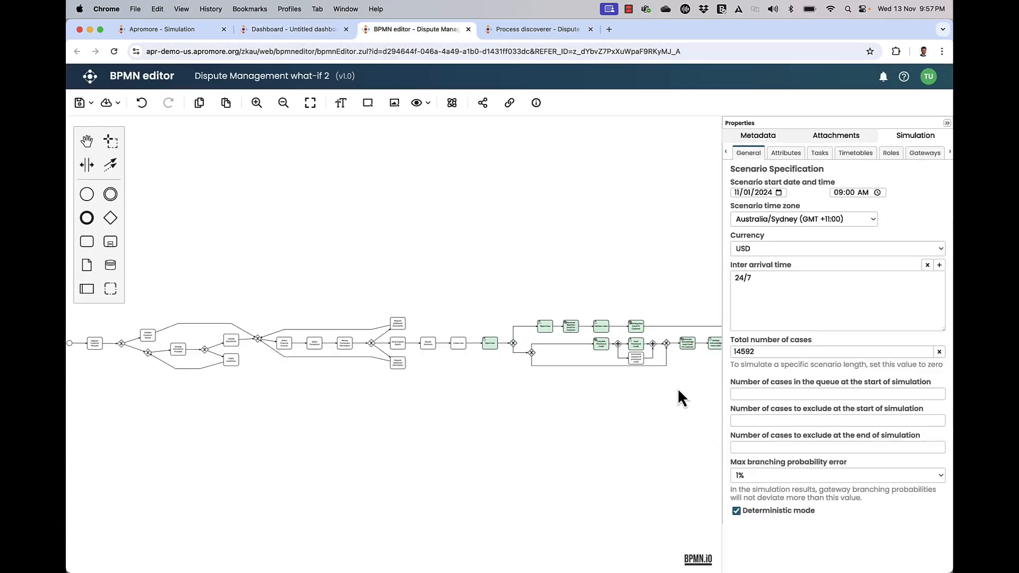
click(888, 155)
click(795, 203)
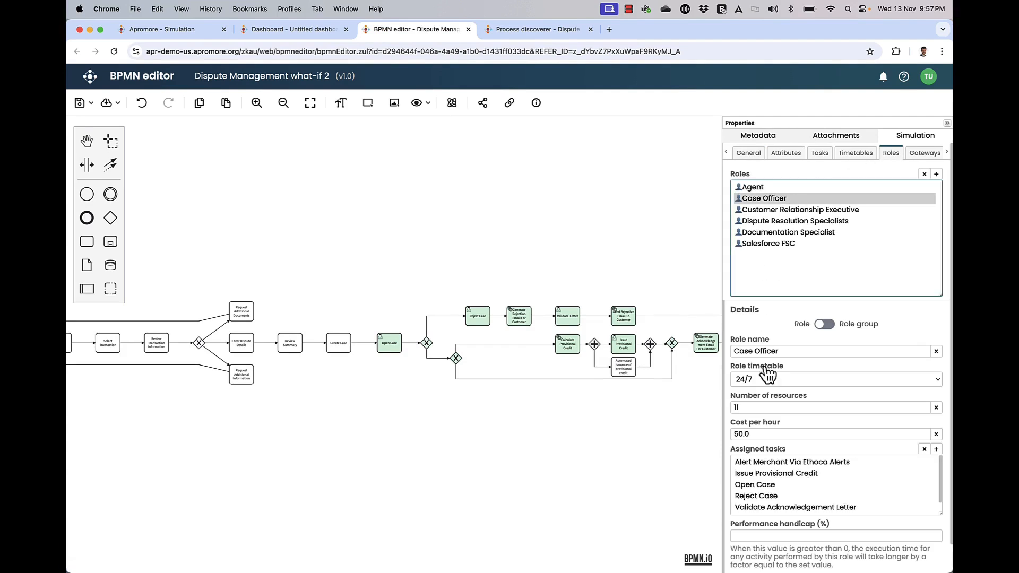
click(760, 407)
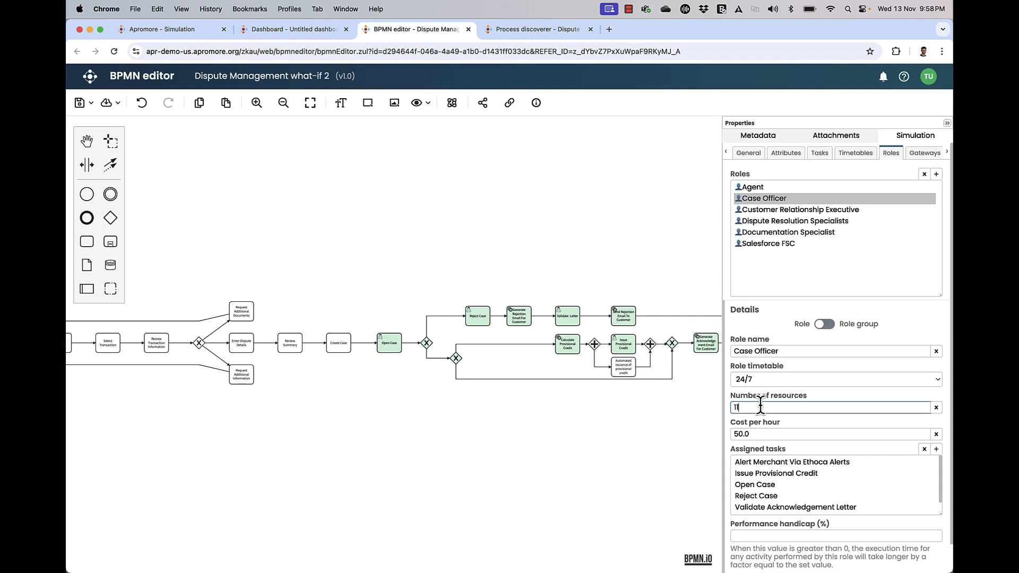
key(BackSpace)
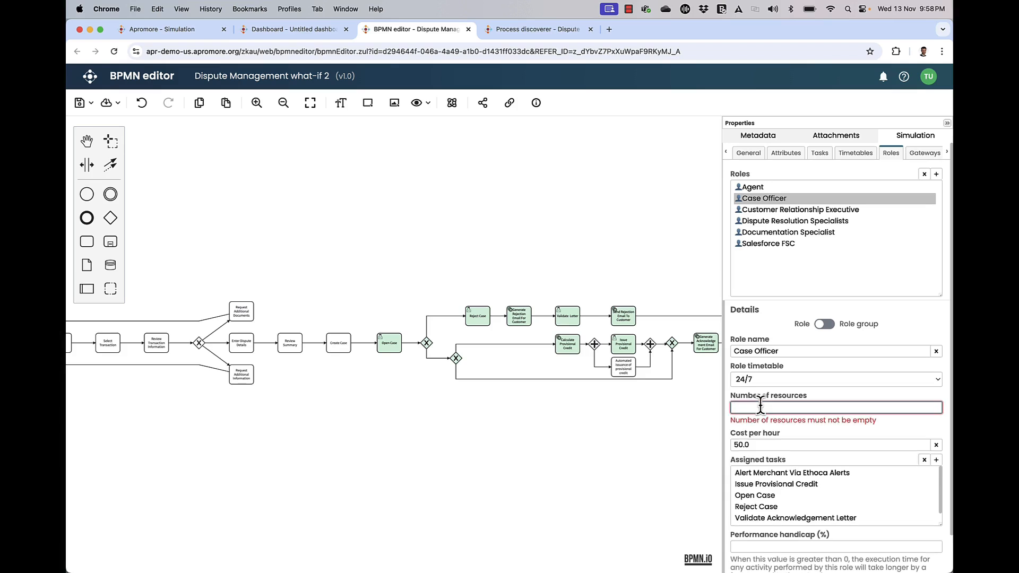
text(5)
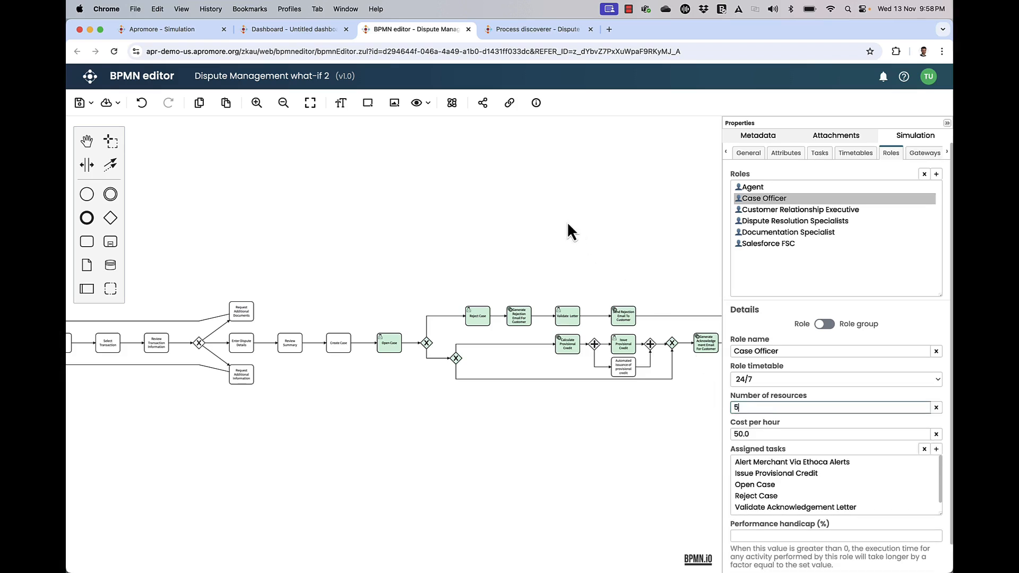
click(567, 222)
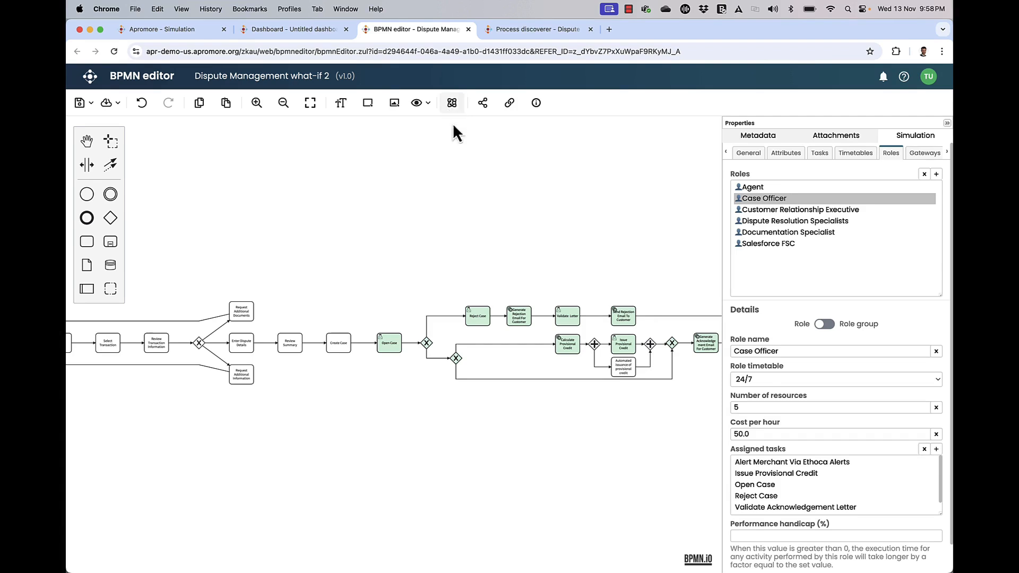
Step: Simulate the model and save the generated log as "Dispute Management what-if 2.2"
click(452, 104)
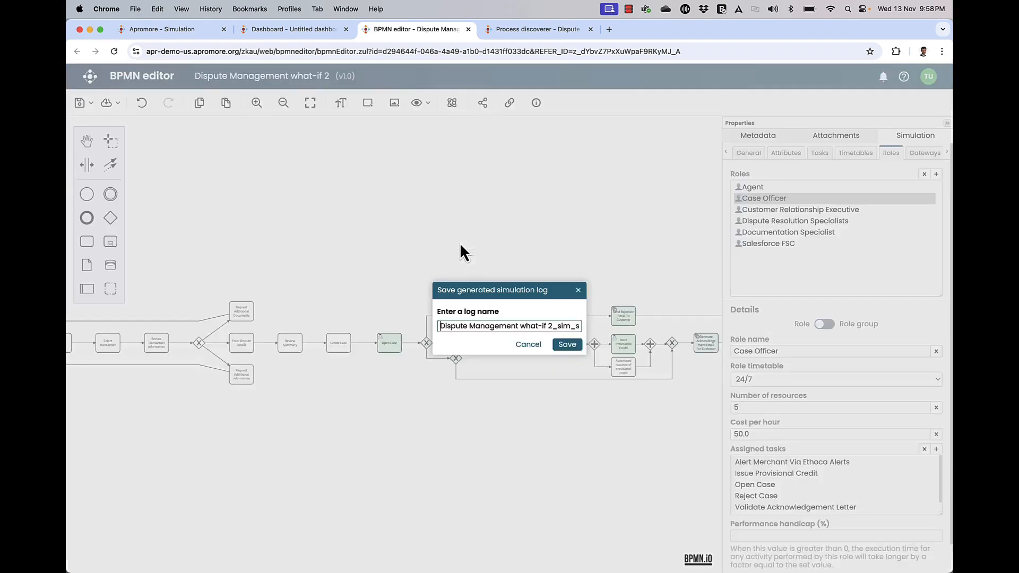
drag(555, 326, 759, 329)
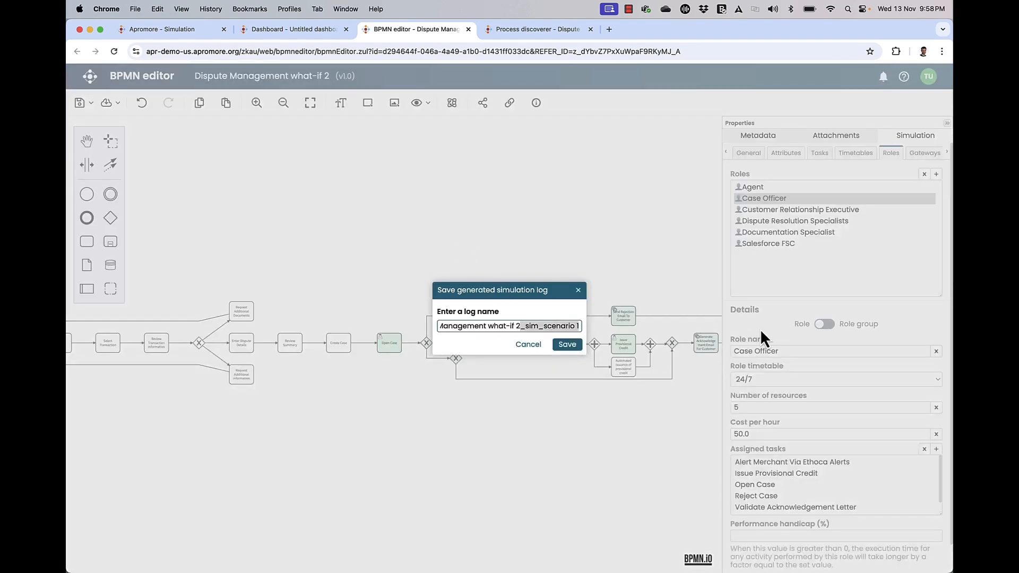
text(.2)
key(Return)
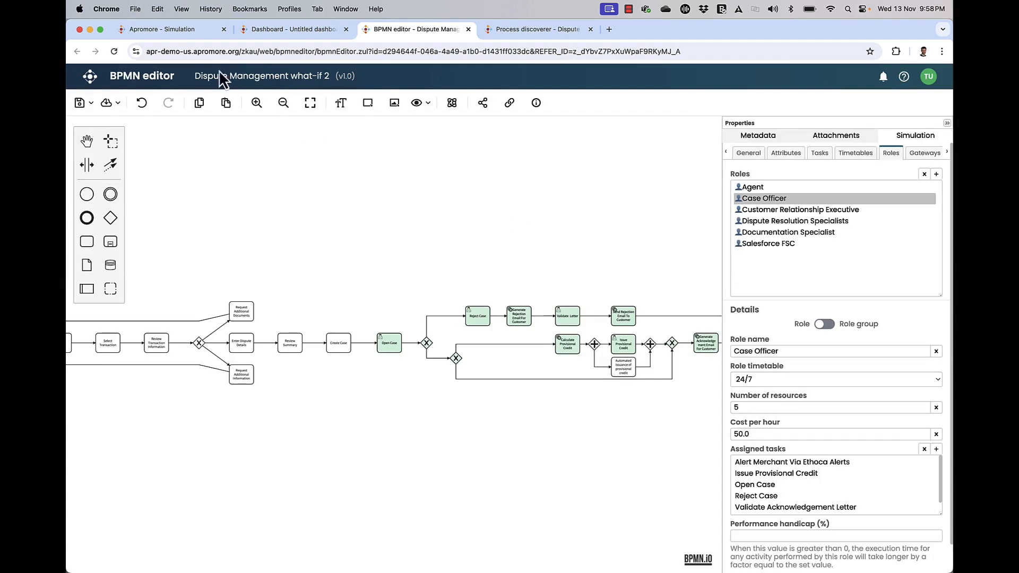
Step: Open a dashboard comparing the simulation logs Dispute Management what-if 2 and Dispute Management what-if 2.2 from the portal's Simulation folder
click(186, 29)
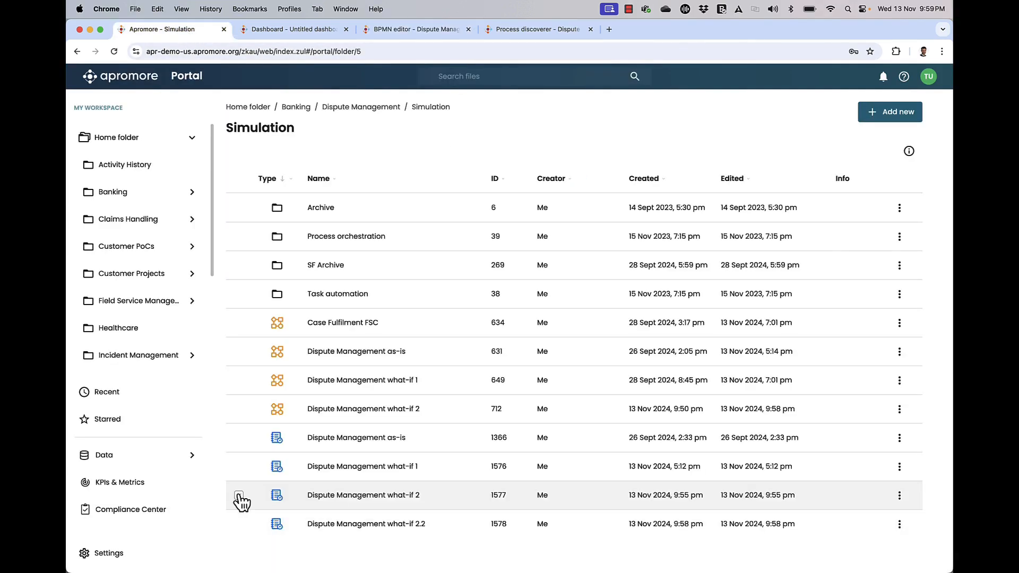
click(239, 496)
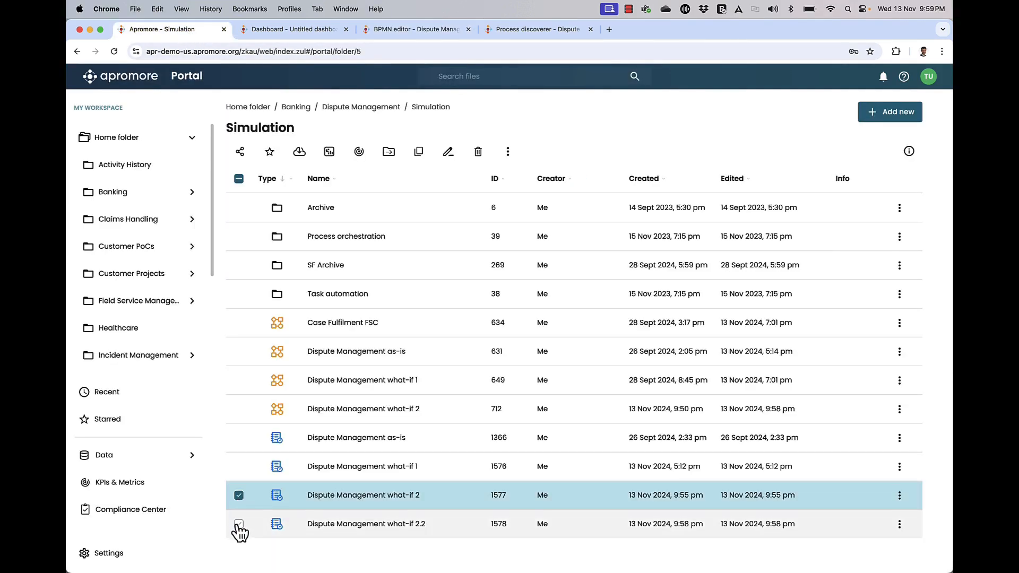
click(239, 525)
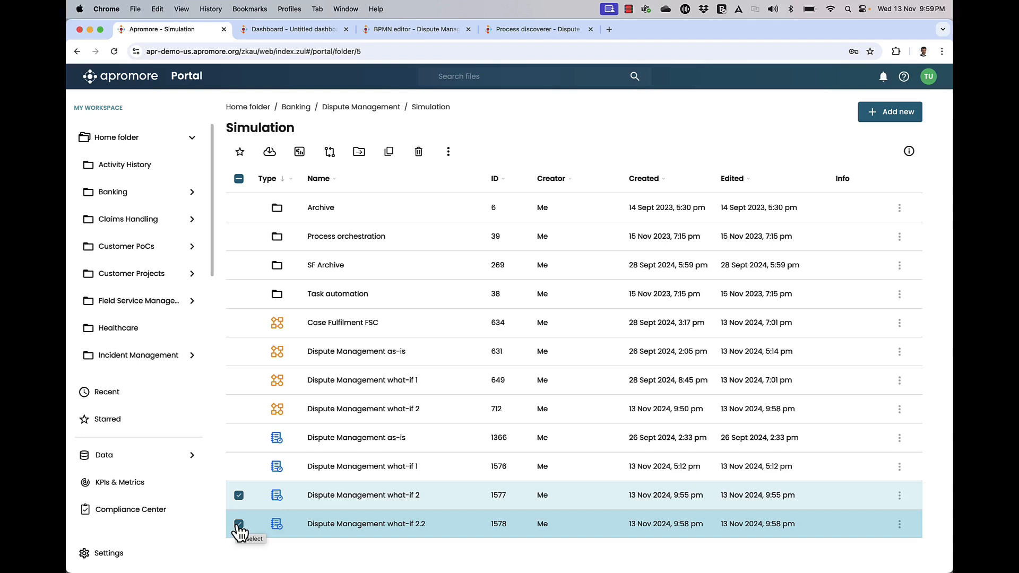
click(302, 154)
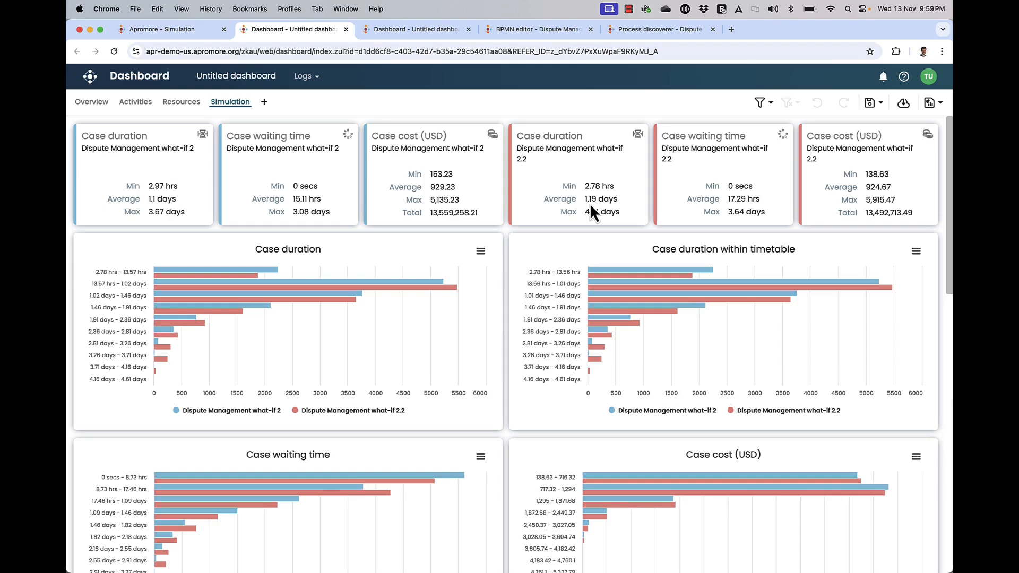
Step: Compare the case duration and the Case Officer's resource utilization between the what-if 2 and what-if 2.2 scenarios
scroll(590, 203, down, 6)
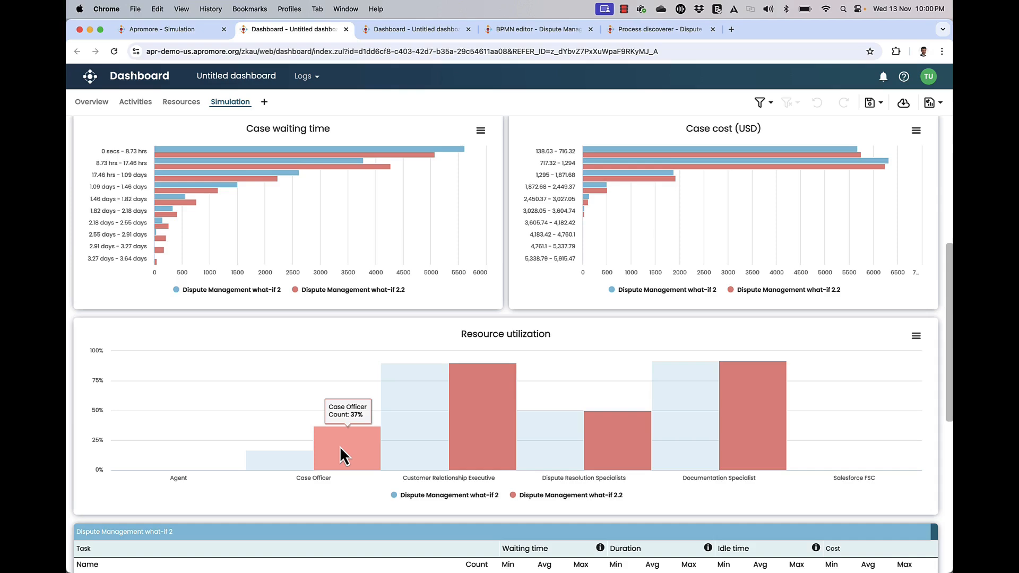
scroll(340, 454, up, 6)
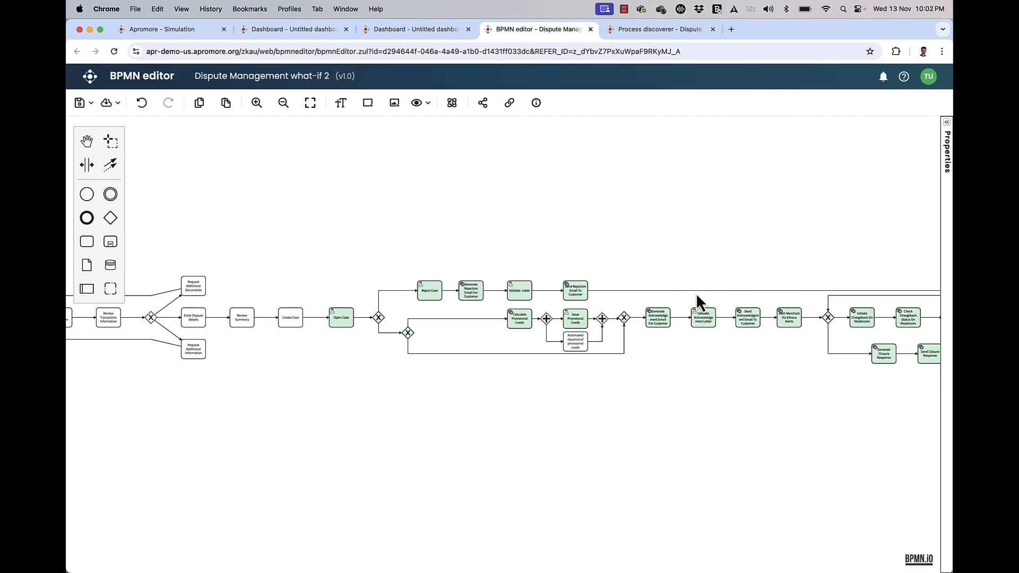
Step: Examine the provisional credit tasks in the Dispute Management what-if 2 model with the simulation properties collapsed
scroll(577, 347, up, 3)
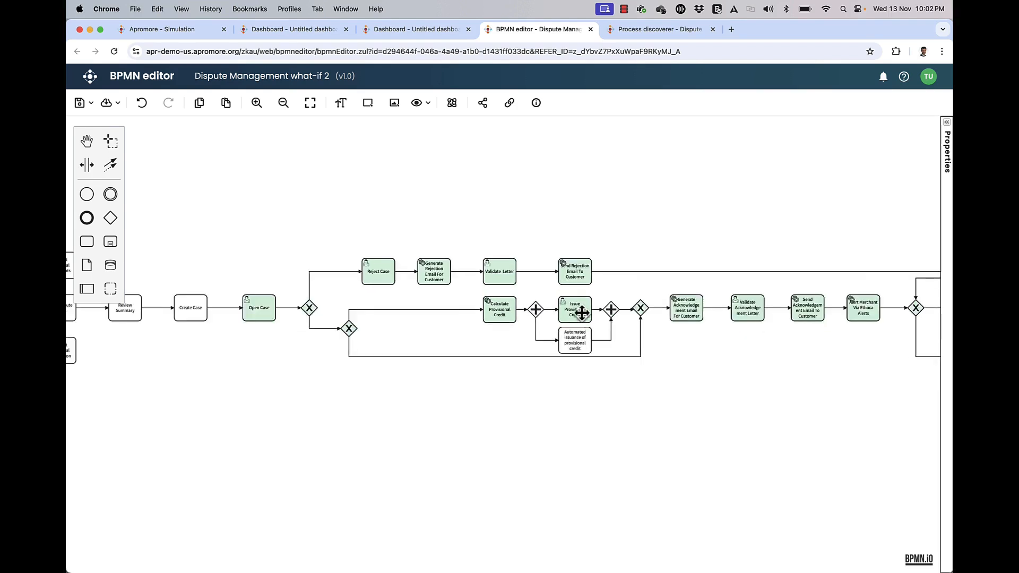
scroll(581, 313, up, 5)
scroll(564, 301, down, 1)
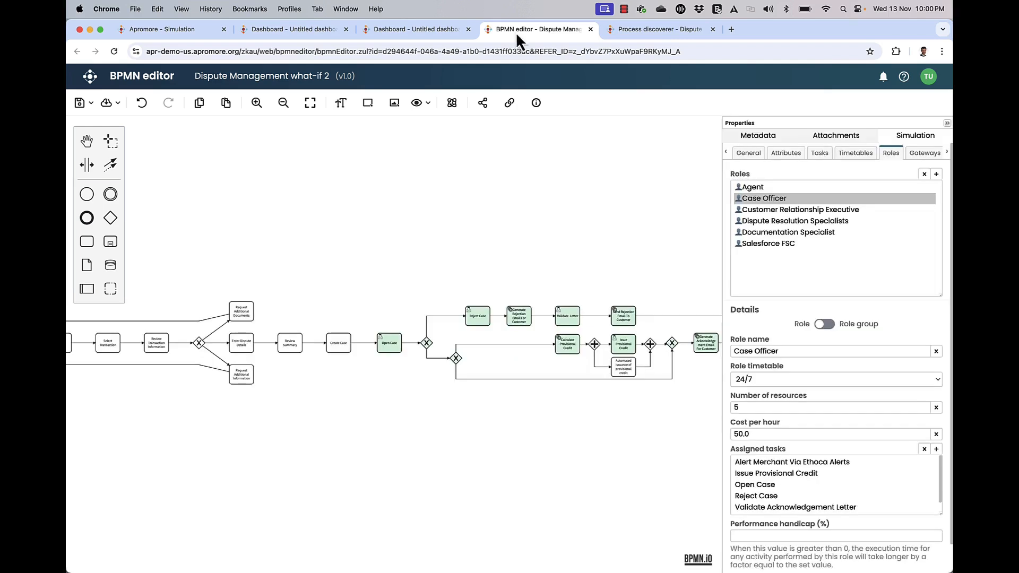
click(947, 123)
drag(685, 220, 702, 214)
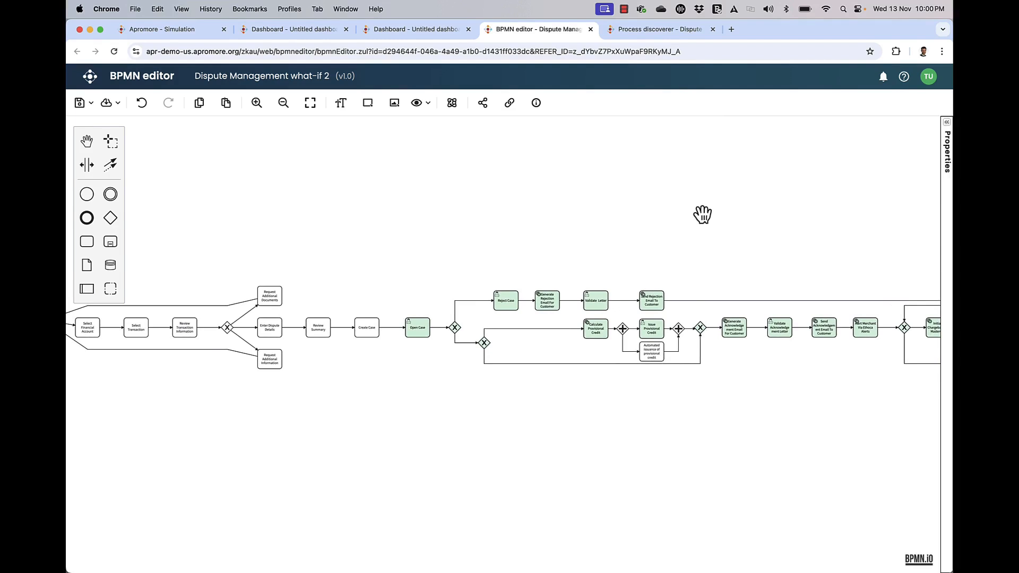